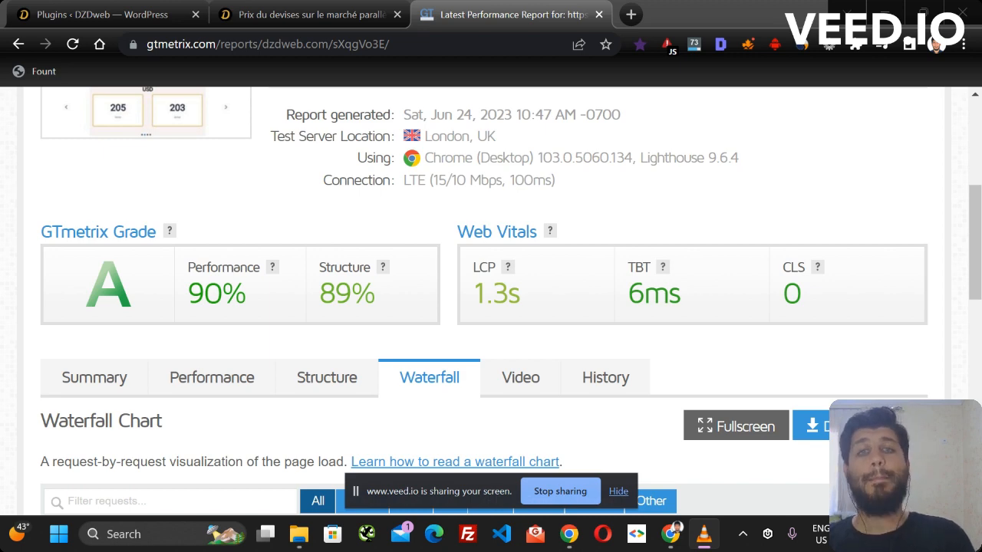
Step: Search the installed plugins on the DZDweb WordPress site for "OMGF"
left_click(90, 9)
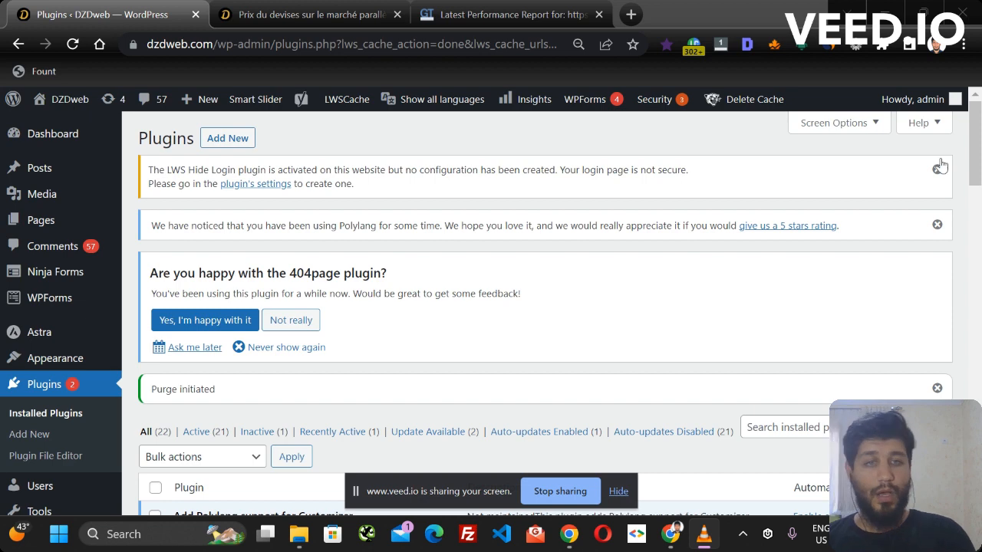
scroll(936, 161, "down", 2)
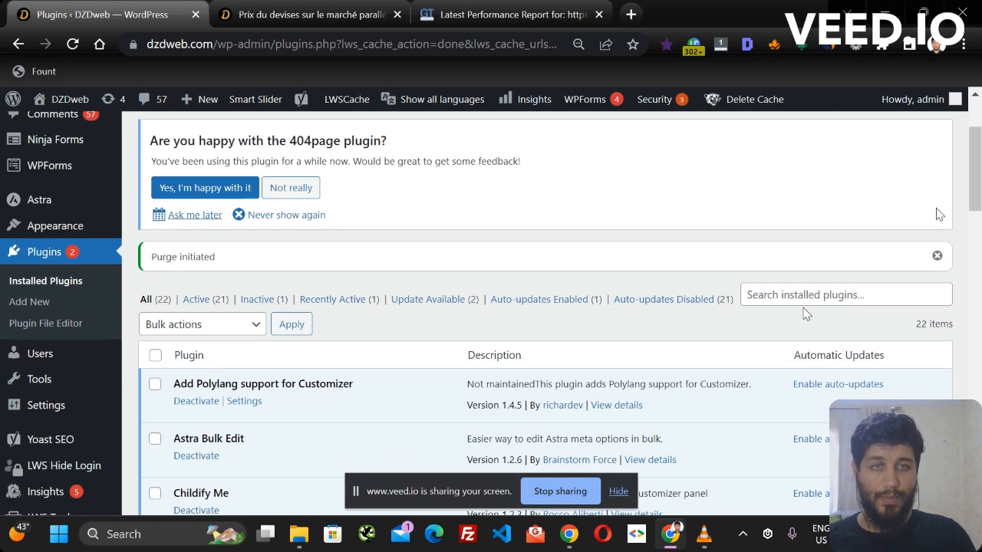
left_click(807, 298)
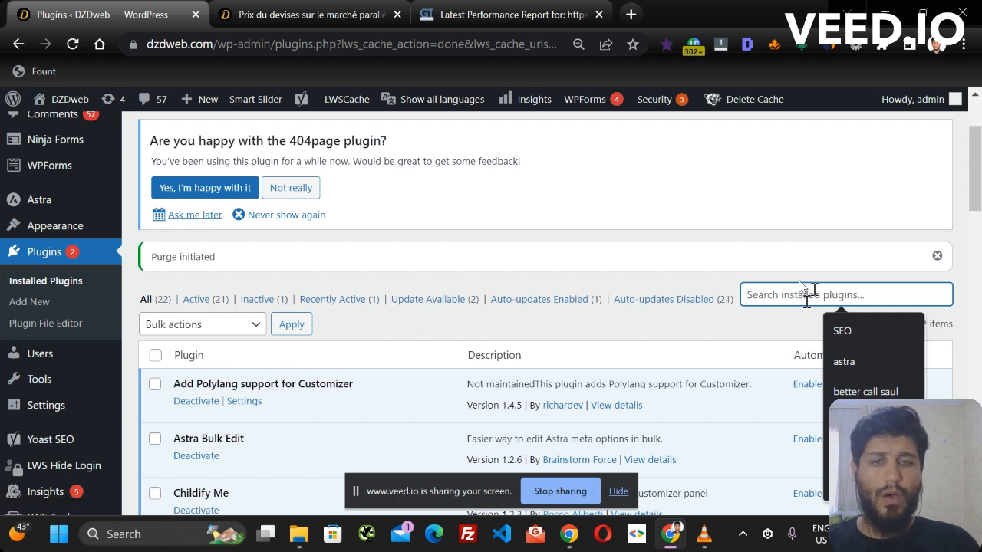
type("OMG")
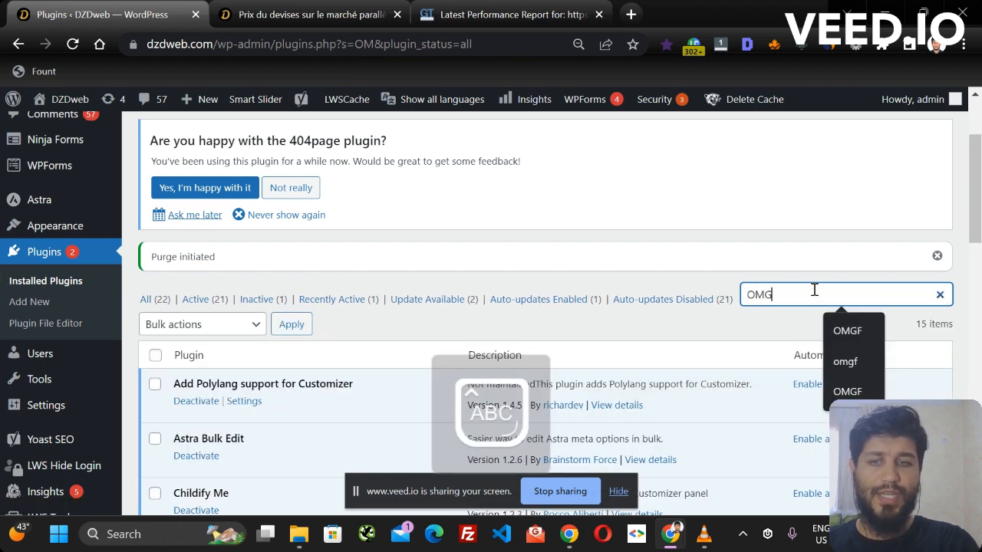
type("F")
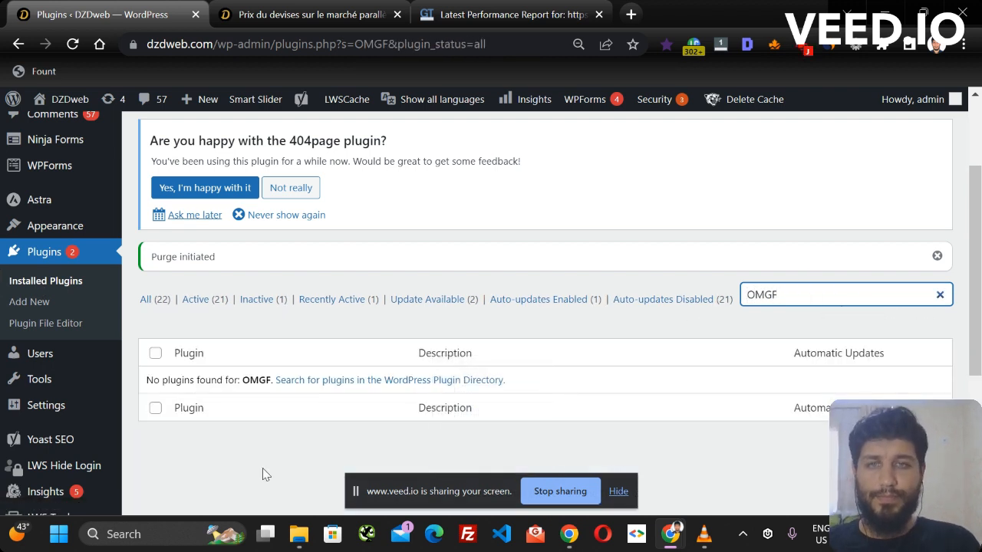
Step: Go to the page for adding new plugins and search the plugin directory for "omgf"
left_click(63, 301)
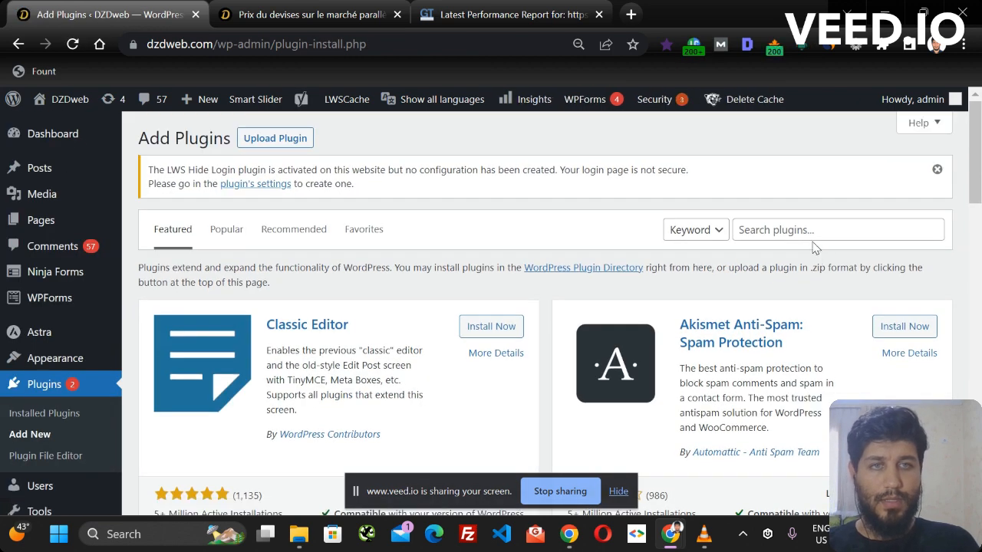
left_click(812, 232)
type("omg")
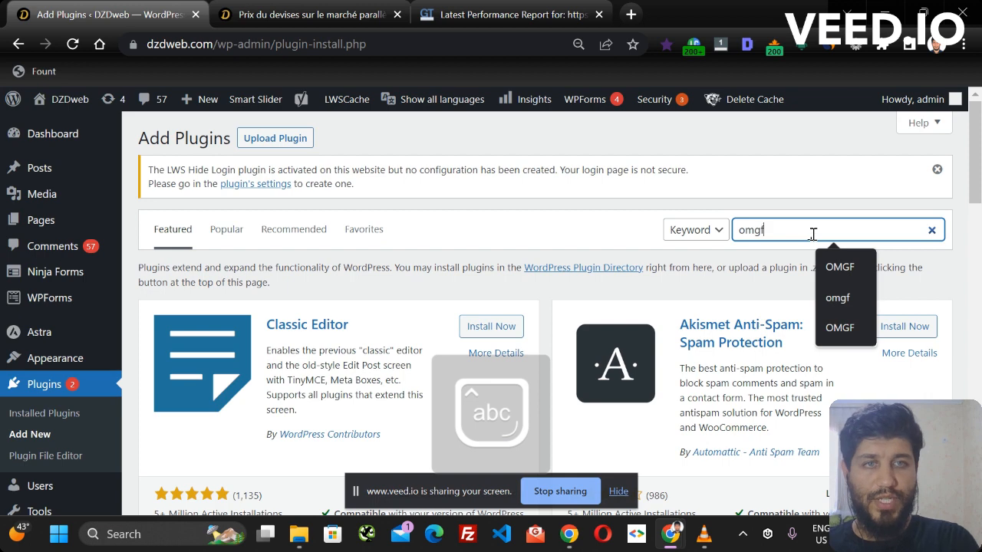
type("f")
key("Return")
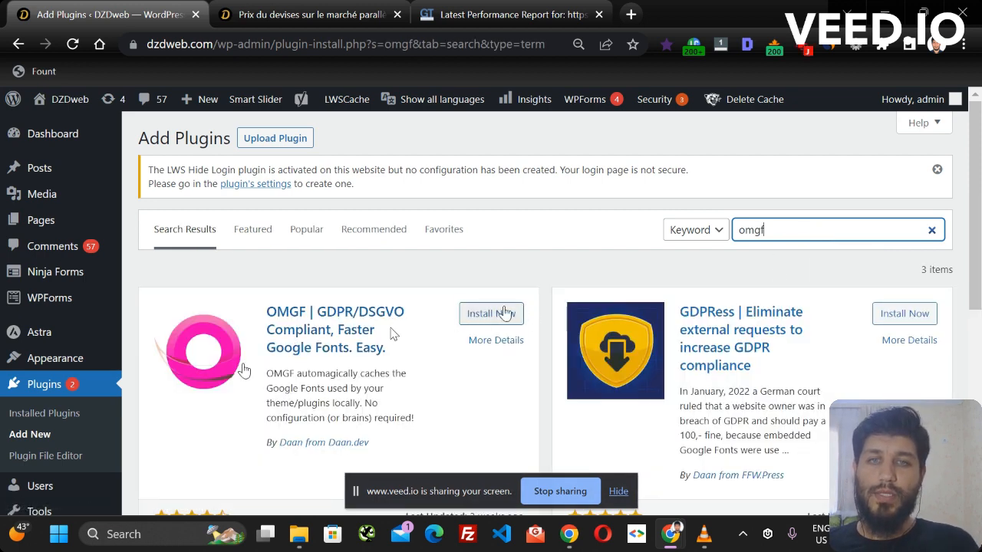
Step: Review the GTmetrix performance report for dzdweb.com alongside the live site, examining the grades and the LCP value
left_click(467, 16)
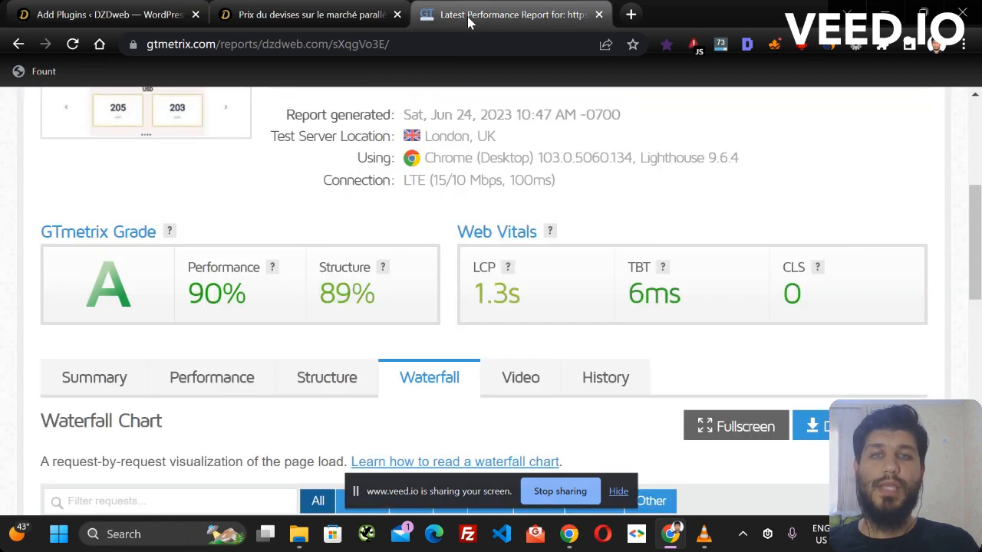
scroll(886, 265, "up", 2)
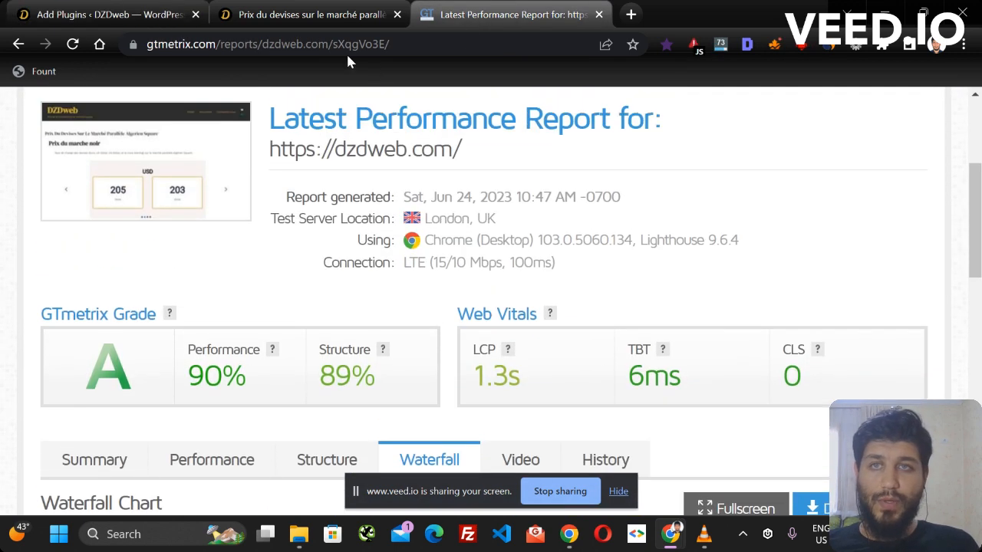
left_click(310, 14)
left_click_drag(974, 161, 943, 120)
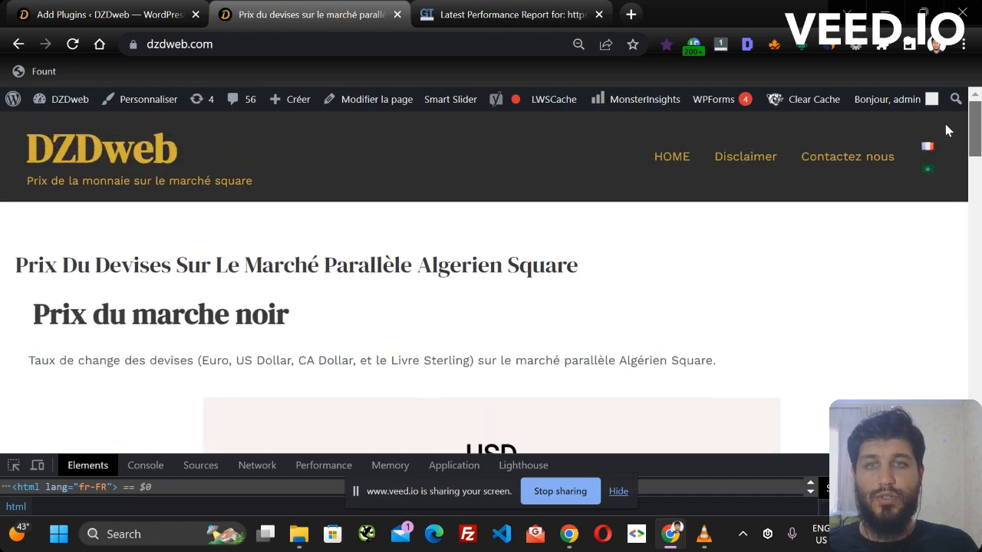
left_click(464, 9)
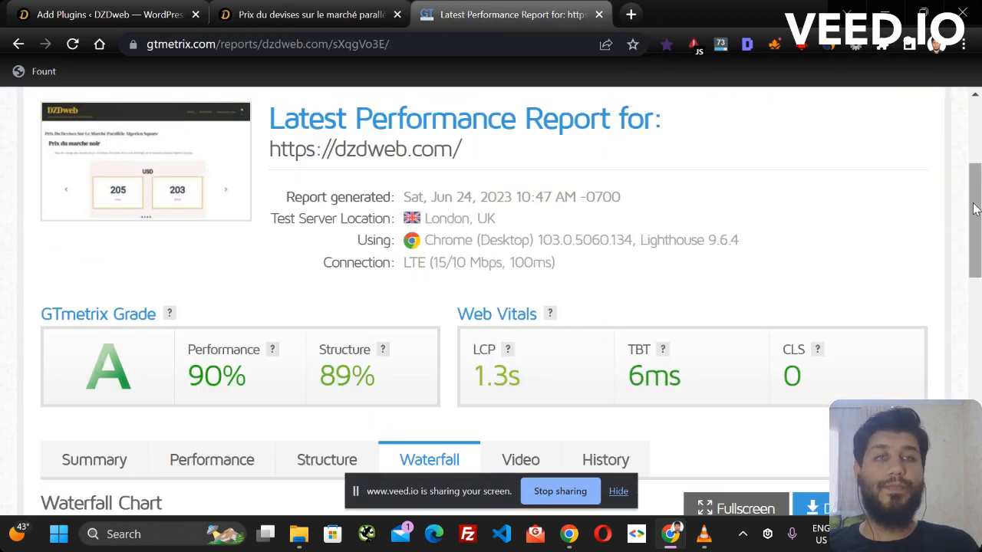
scroll(963, 163, "up", 2)
scroll(963, 162, "up", 1)
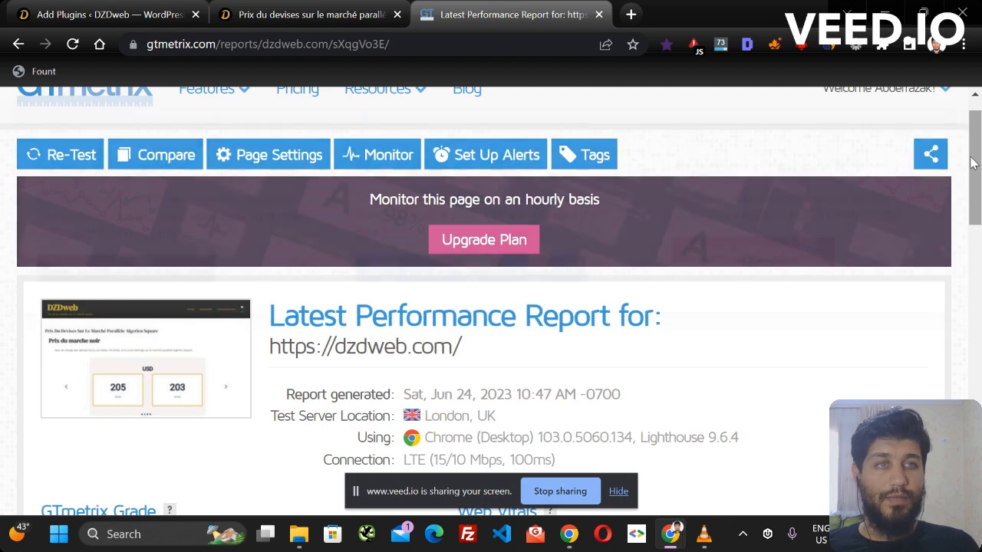
scroll(970, 134, "down", 5)
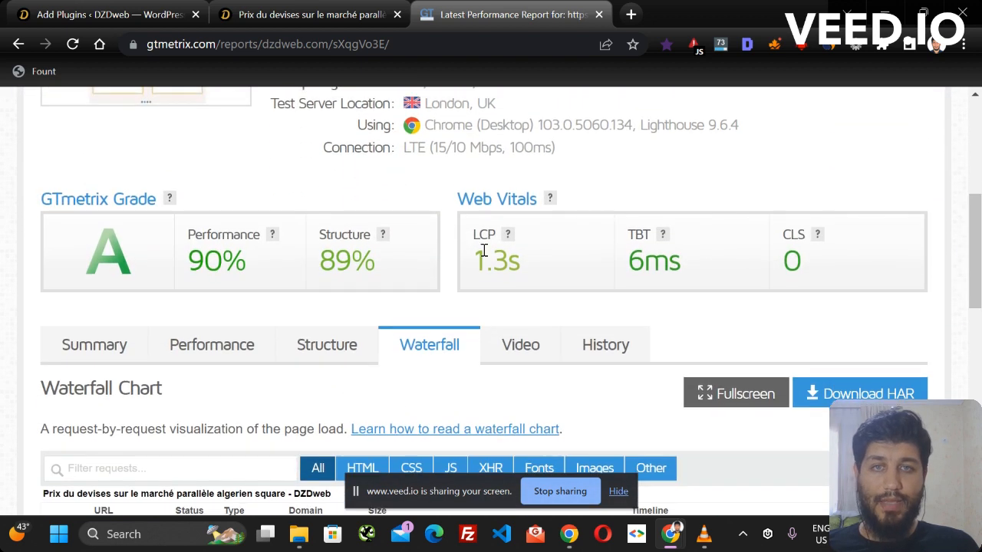
left_click_drag(519, 265, 474, 264)
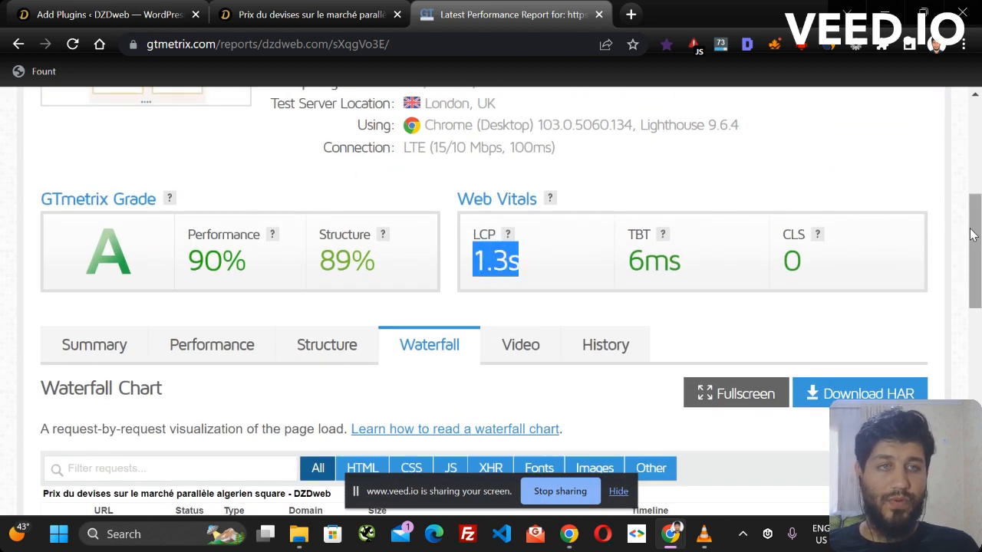
Step: Show the GTmetrix report's summary and expand the "Eliminate render-blocking resources" audit under Top Issues
left_click_drag(974, 208, 973, 300)
left_click(98, 125)
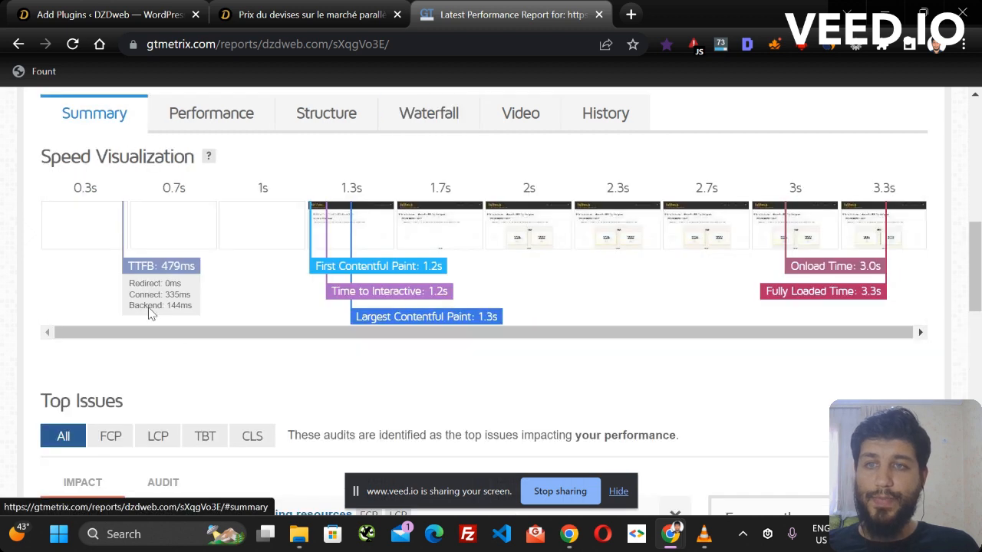
scroll(925, 369, "down", 3)
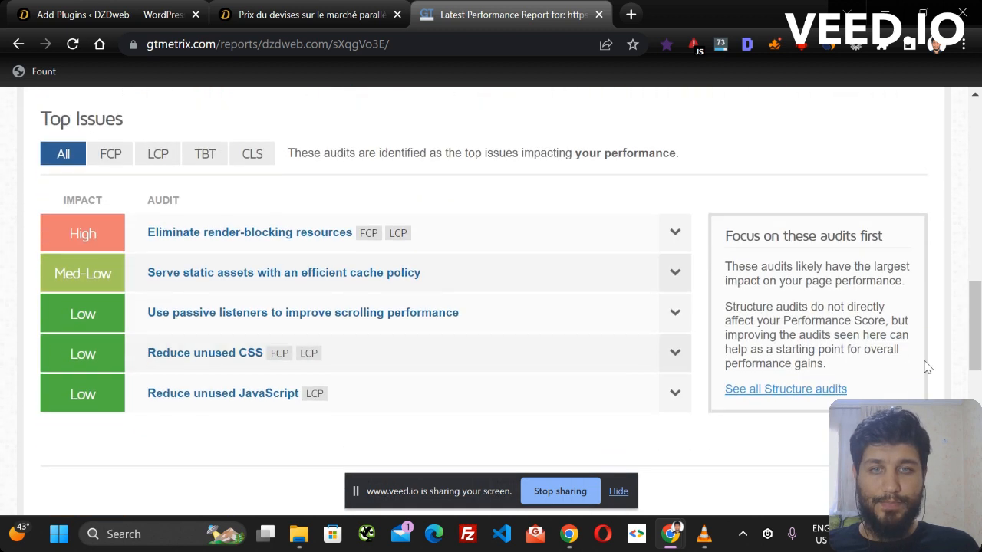
left_click(662, 245)
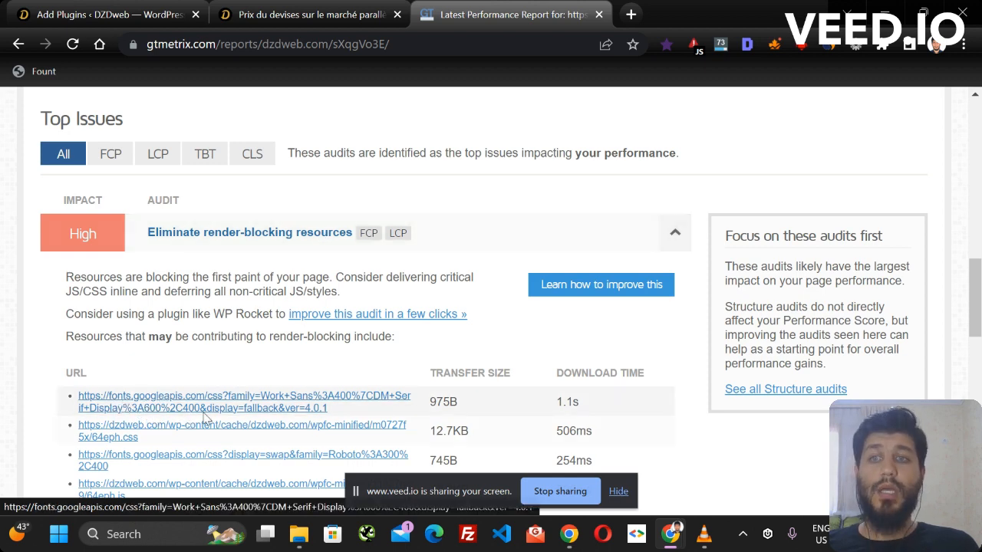
Step: Search the dzdweb.com home page's source code for "google-font" and open the Google Fonts stylesheet linked there
left_click(296, 9)
right_click(729, 245)
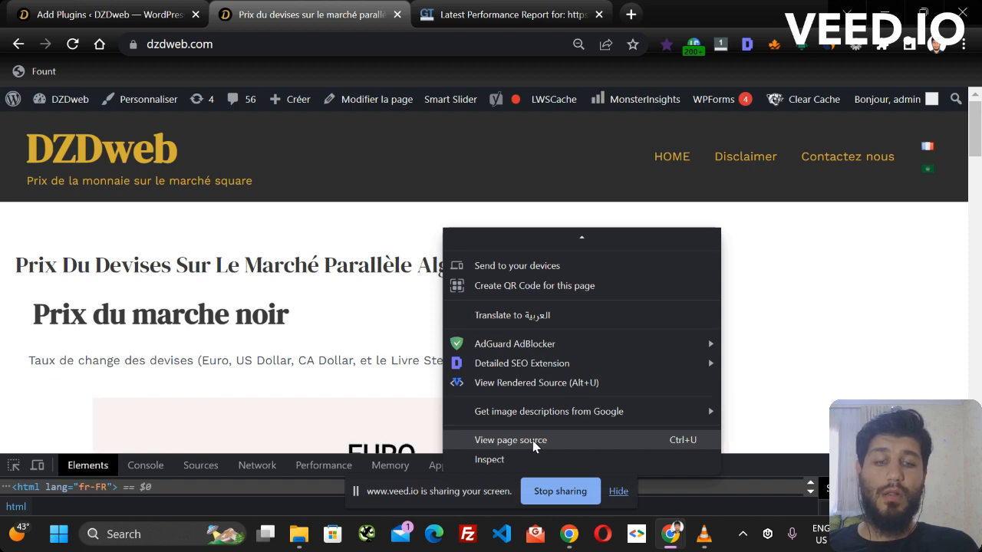
left_click(510, 440)
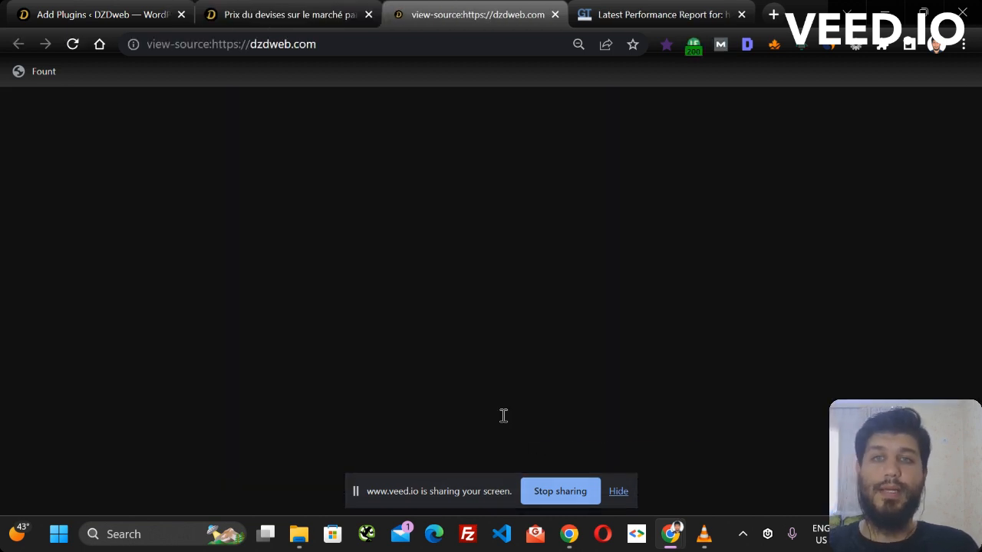
key("ctrl+f")
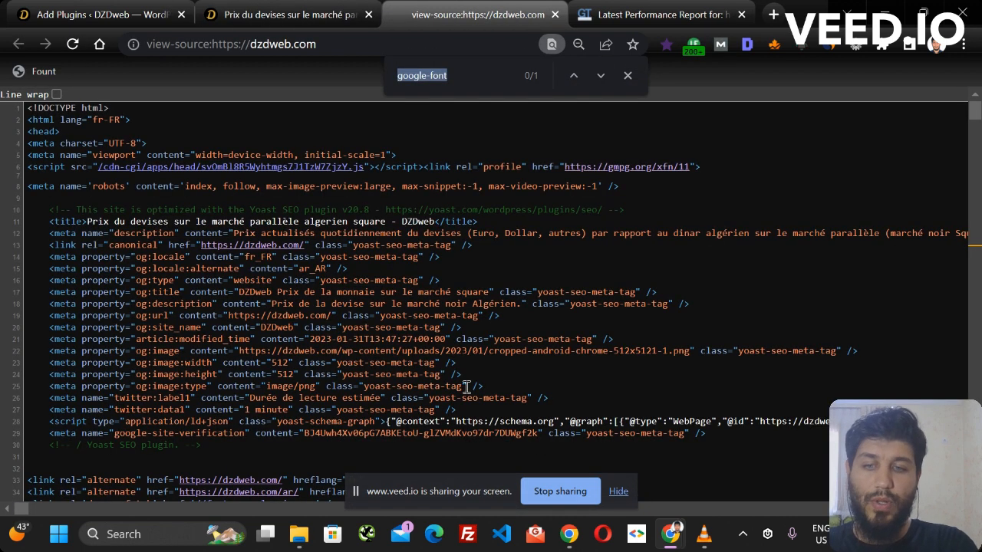
type("google-")
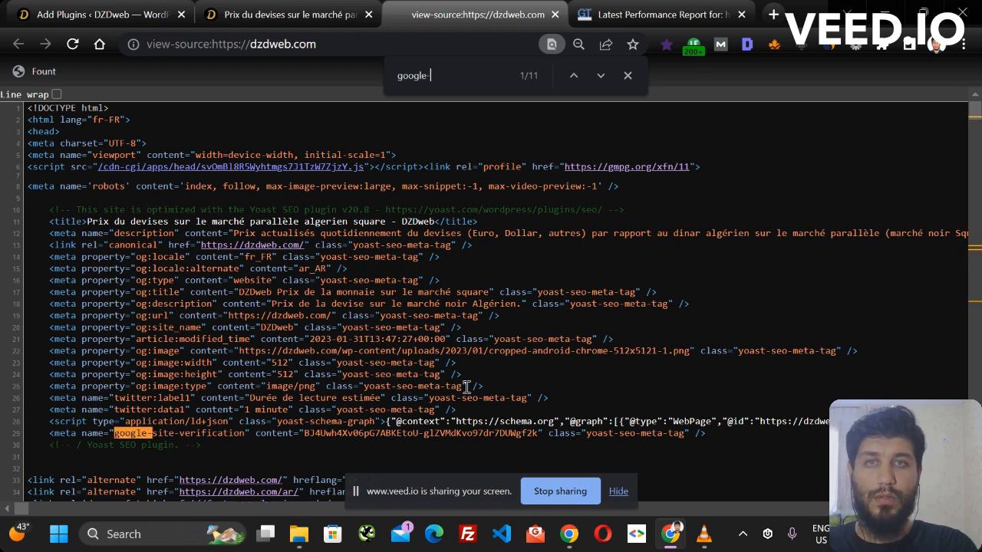
type("font")
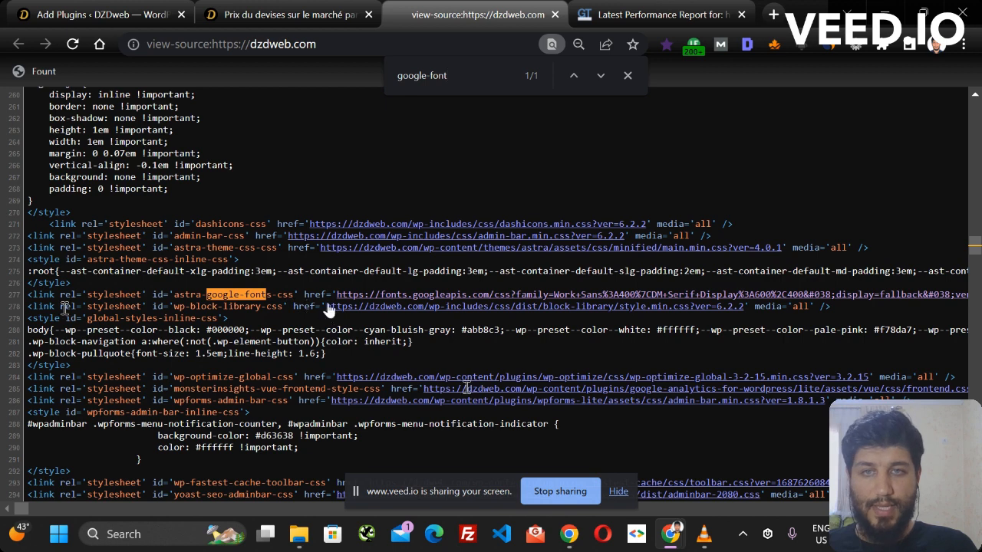
left_click(487, 300)
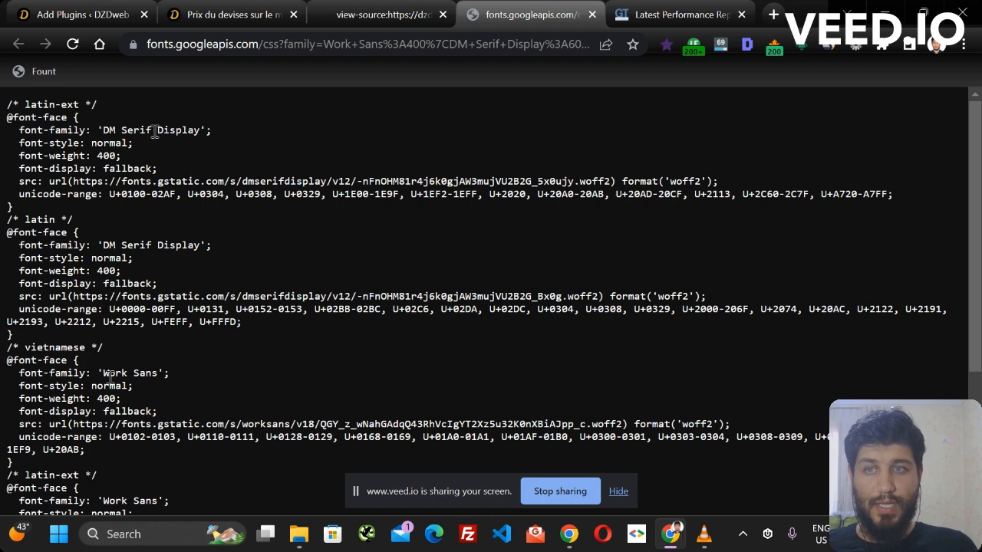
Step: Inspect the dzdweb.com home page and enlarge the developer tools pane to about half the window height
left_click(247, 7)
right_click(739, 233)
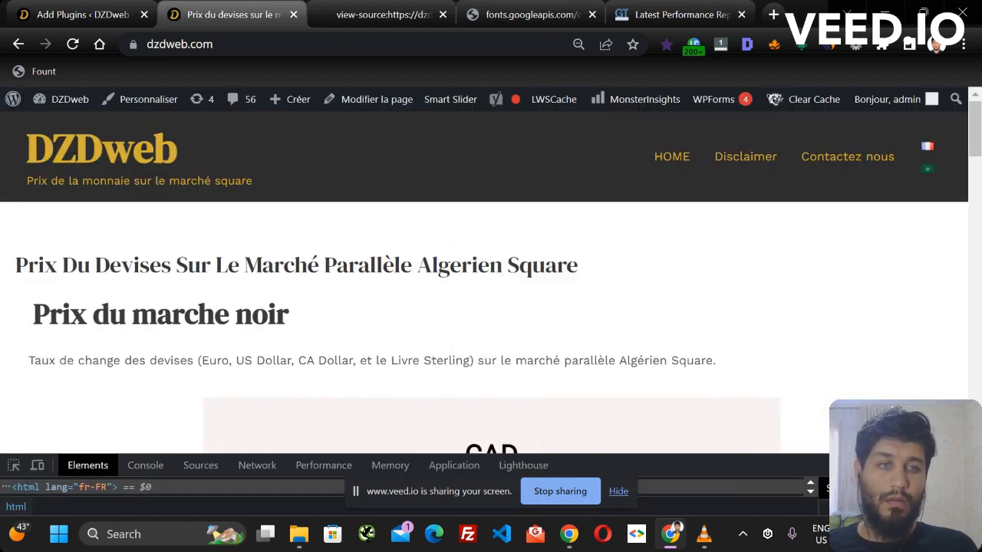
key("Escape")
right_click(680, 263)
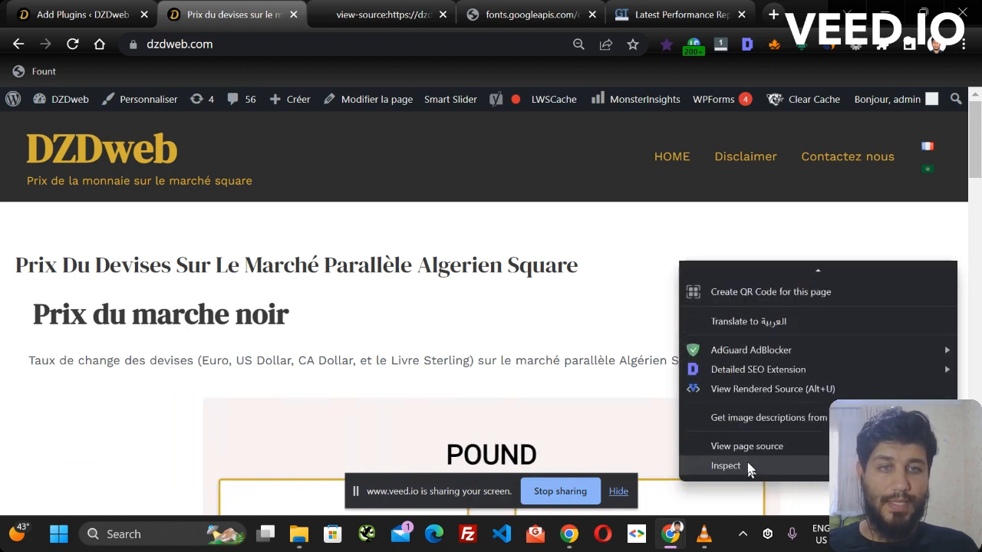
left_click(748, 467)
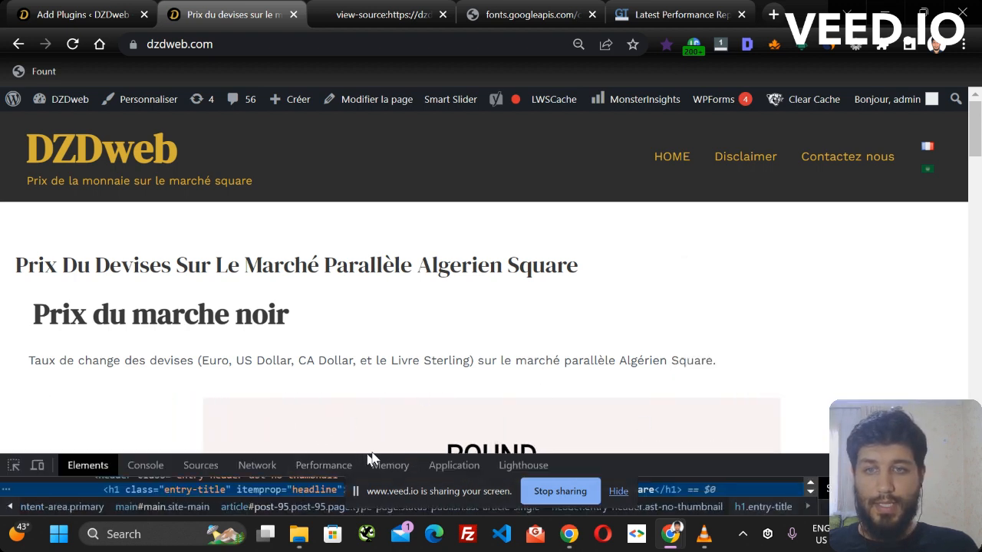
left_click_drag(570, 454, 581, 248)
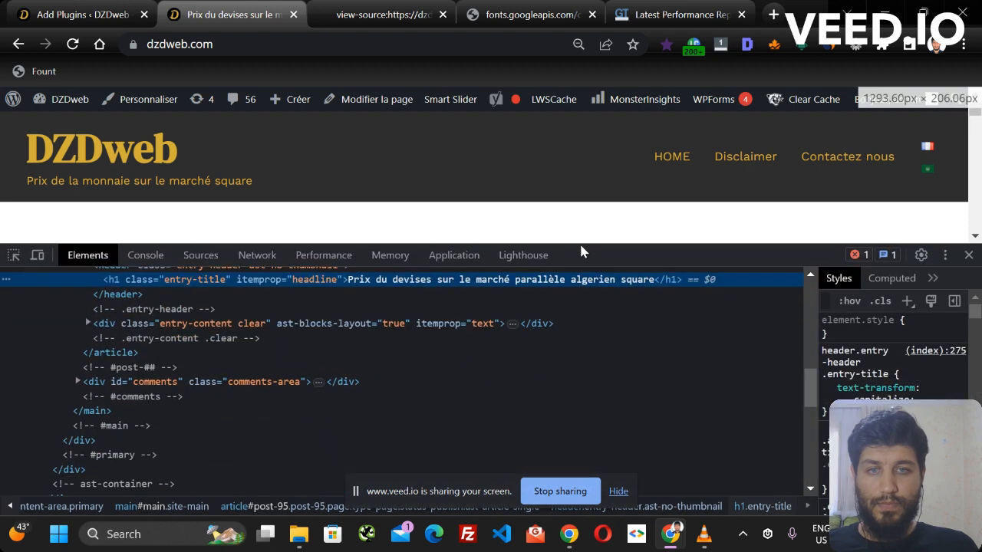
Step: Record the home page's network activity during a reload and filter the requests to fonts only
left_click(257, 255)
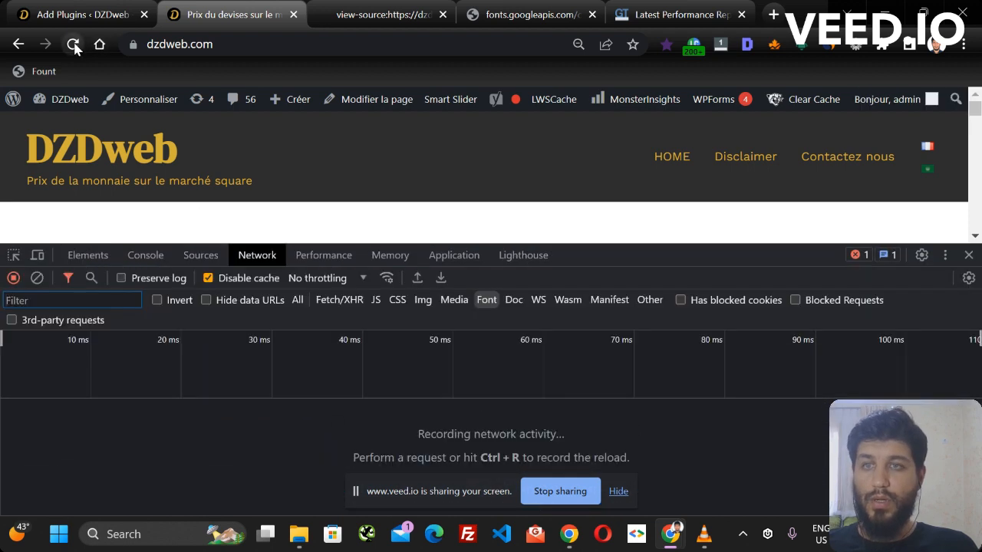
left_click(72, 44)
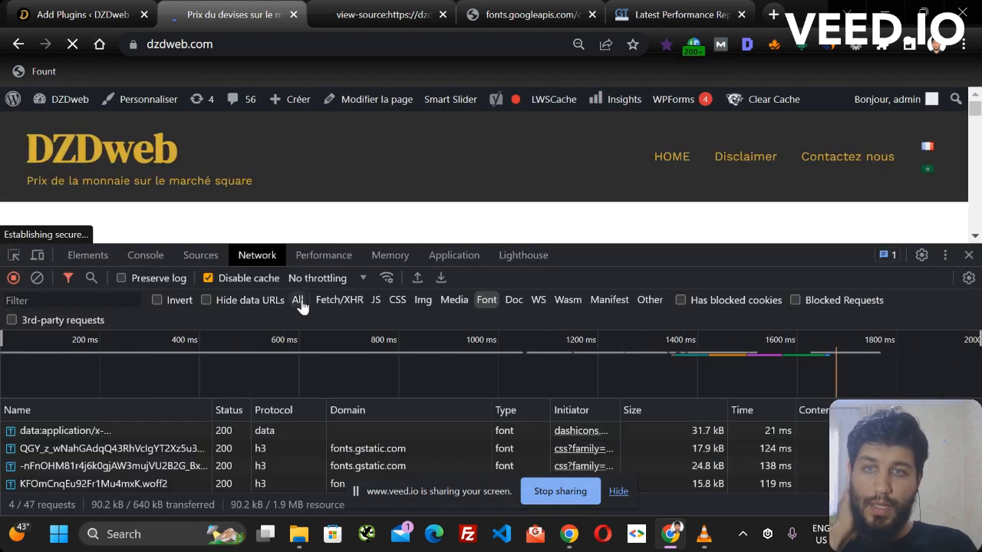
left_click(297, 300)
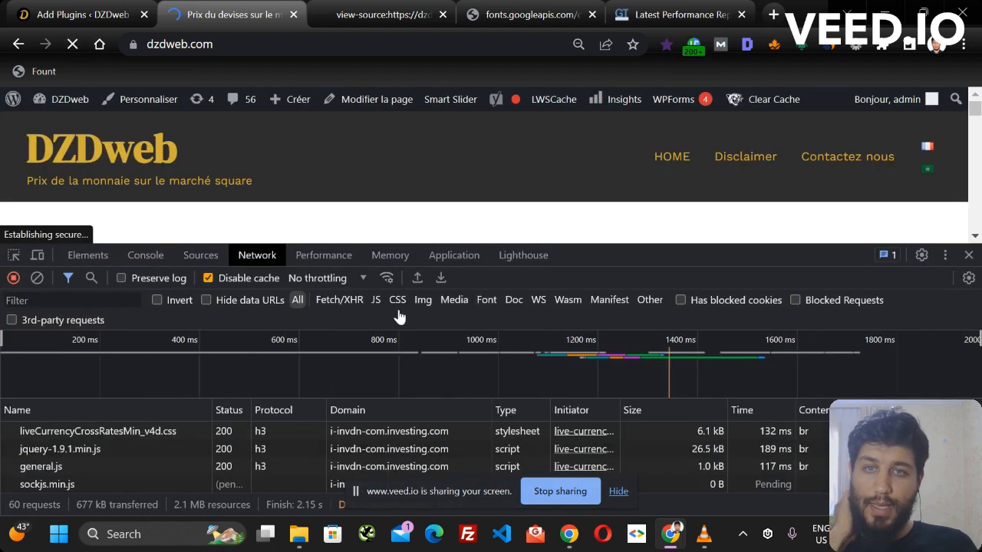
left_click(486, 301)
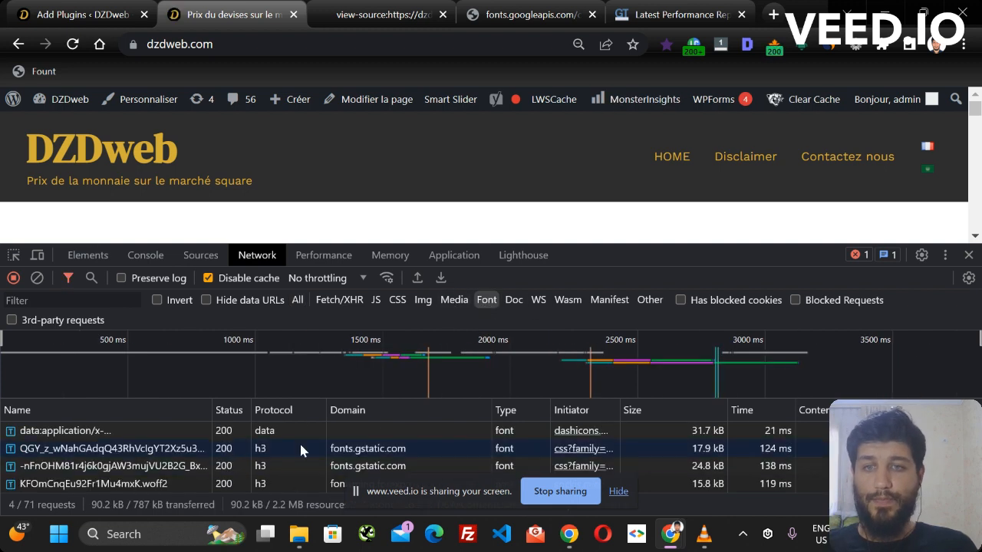
Step: Examine the request headers and load time of the first font file served from fonts.gstatic.com
left_click(149, 453)
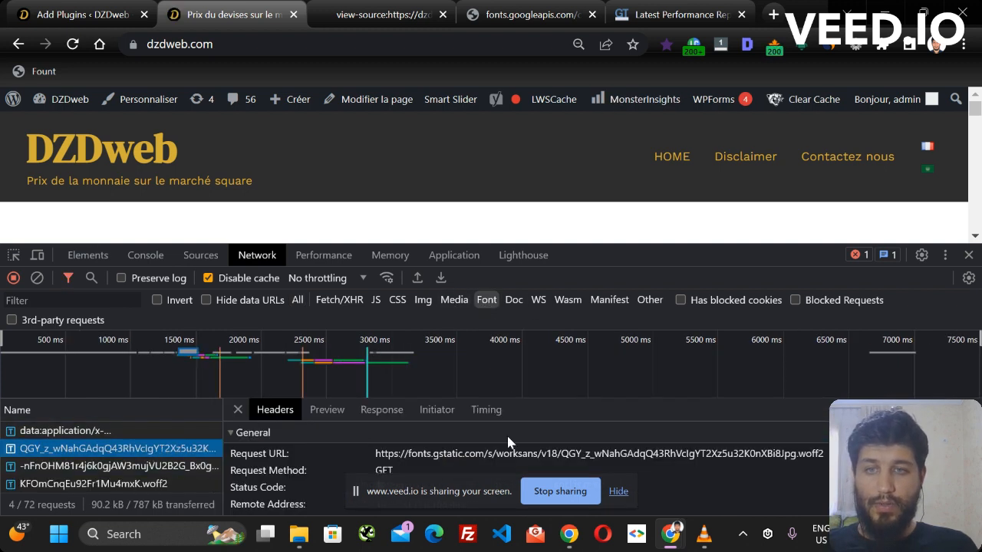
left_click(238, 410)
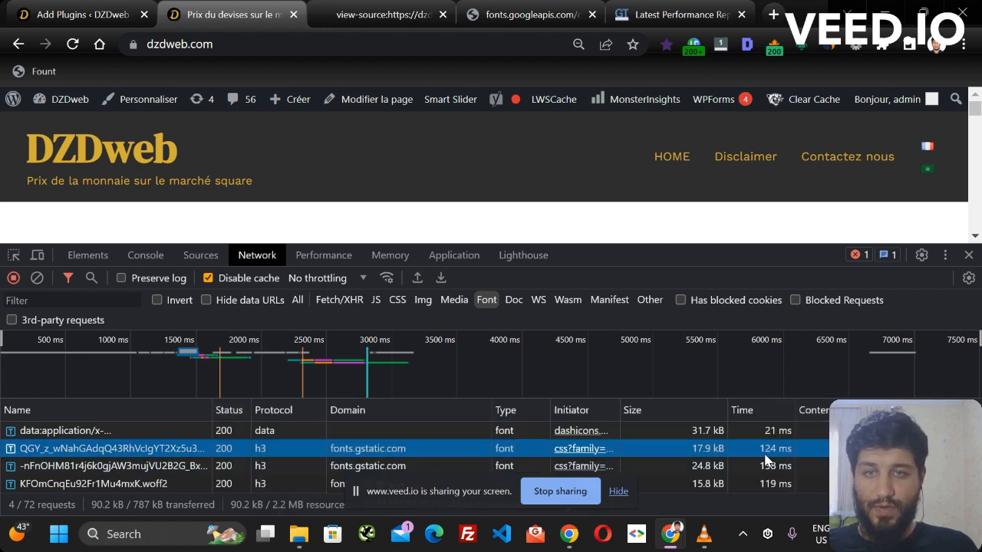
left_click(373, 453)
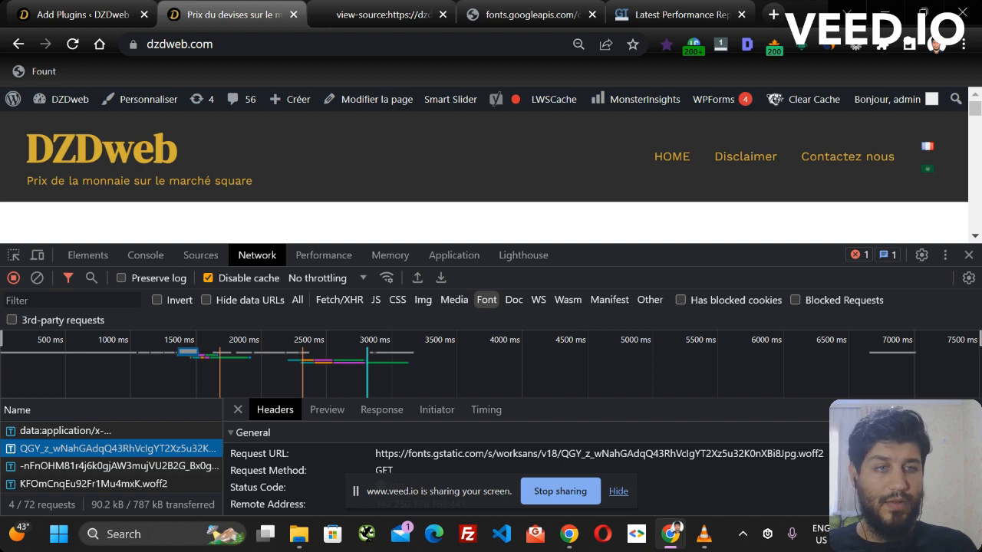
Step: Find the Referer header of the first Google font request and highlight its address
scroll(526, 460, "down", 5)
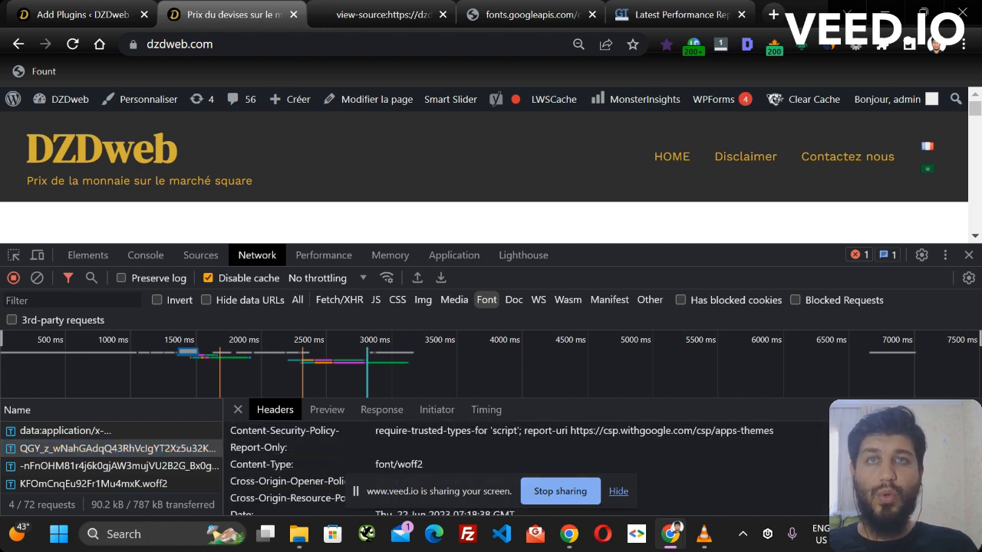
scroll(527, 460, "down", 10)
scroll(449, 472, "down", 5)
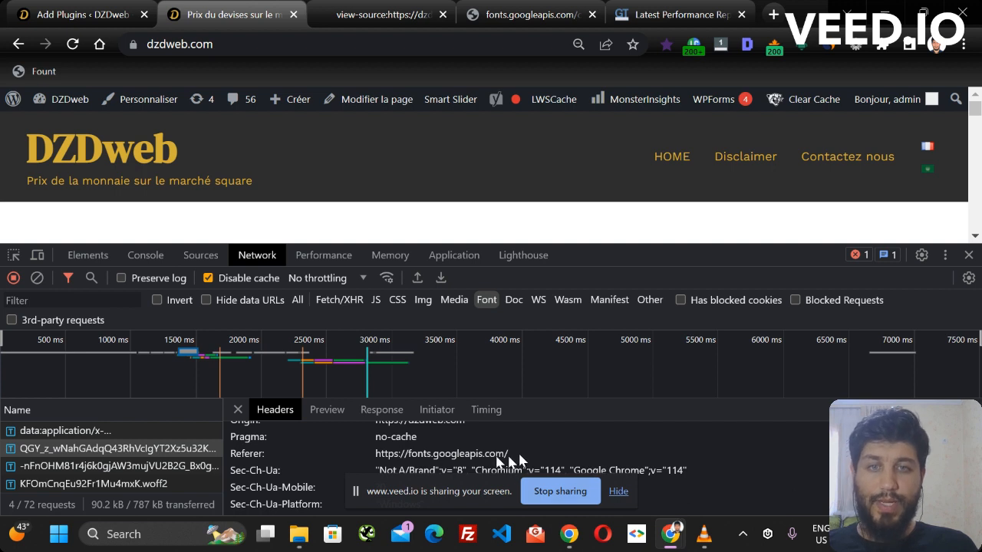
left_click_drag(509, 454, 375, 454)
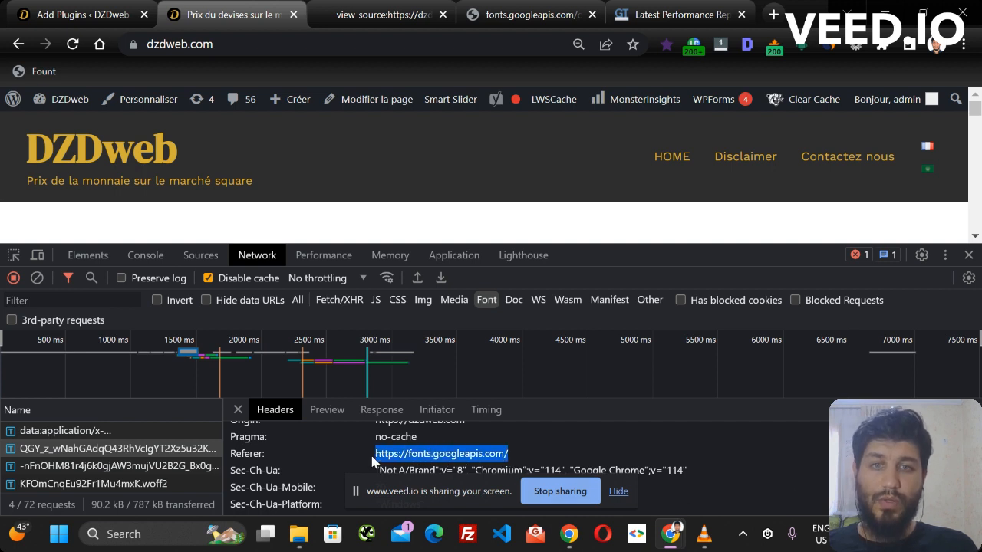
left_click(618, 491)
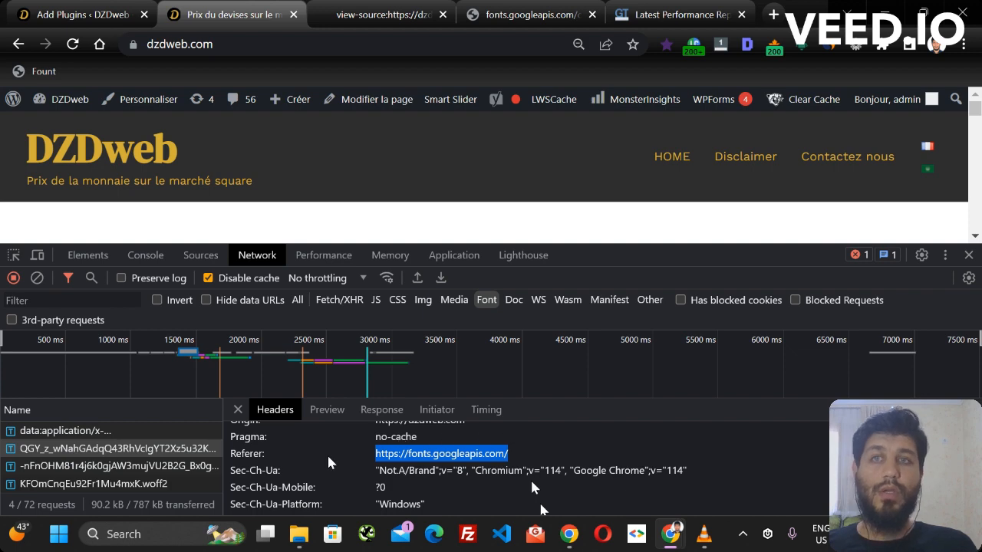
Step: Install and activate the OMGF plugin from the WordPress plugin search results
left_click(81, 14)
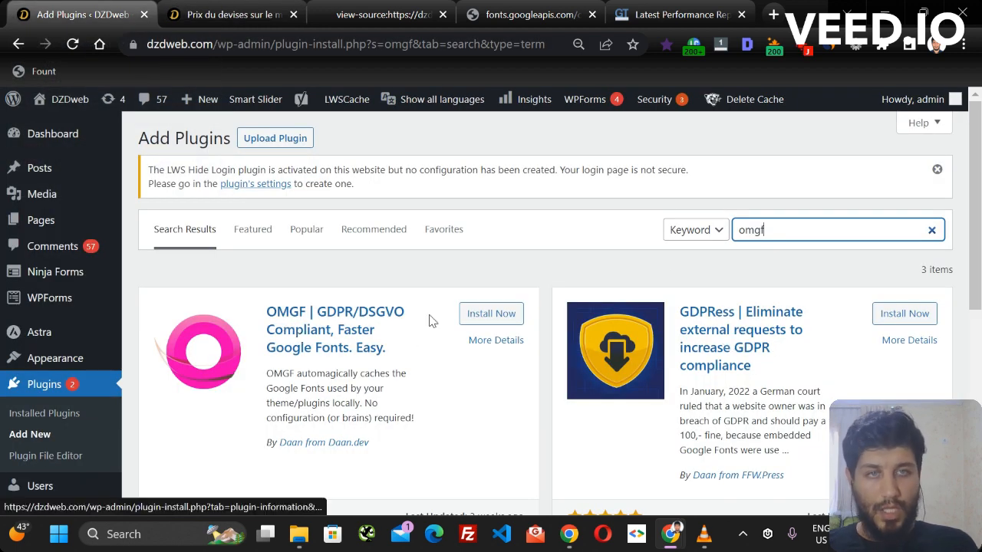
left_click(508, 322)
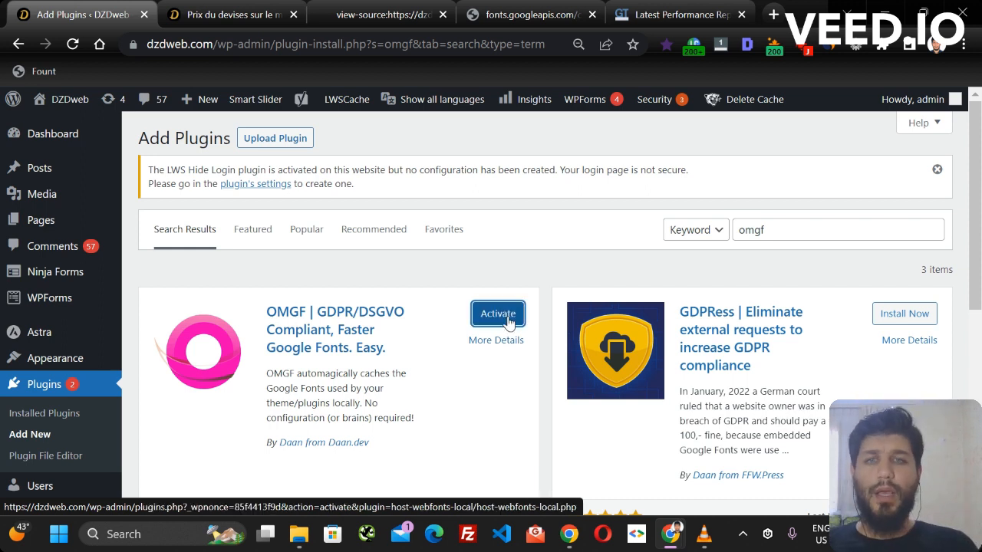
left_click(507, 320)
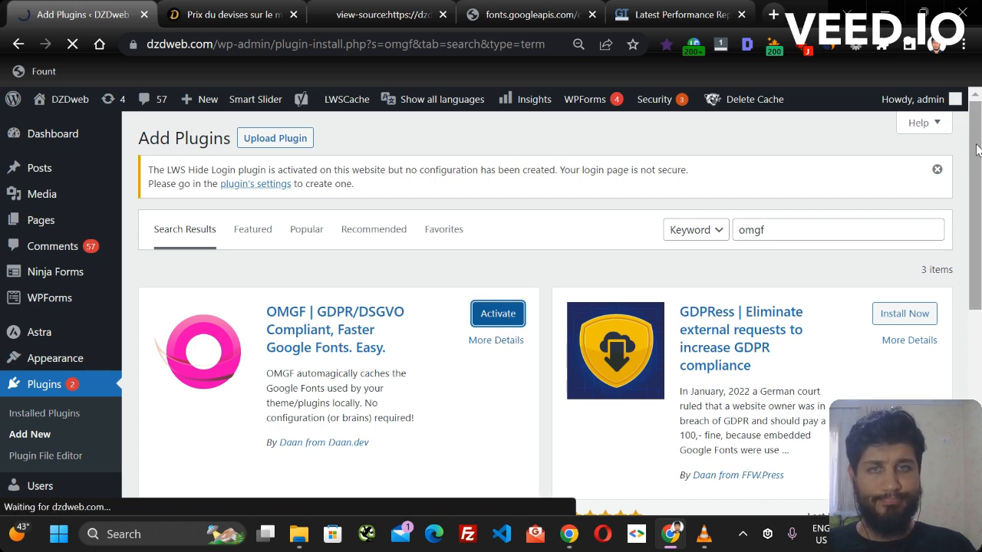
Step: Open the Optimize Google Fonts settings and review the cache status of the detected font stylesheets
scroll(698, 275, "down", 3)
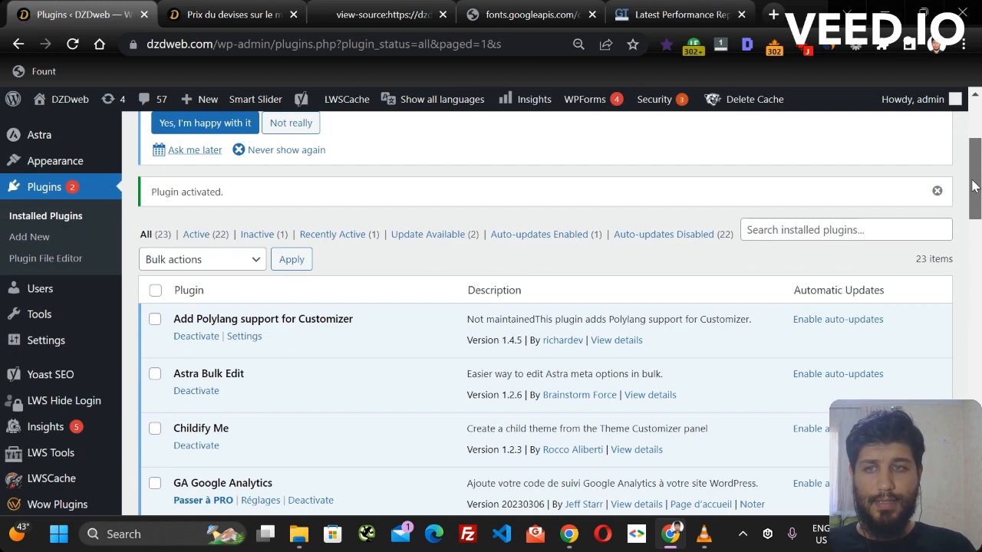
mouse_move(65, 307)
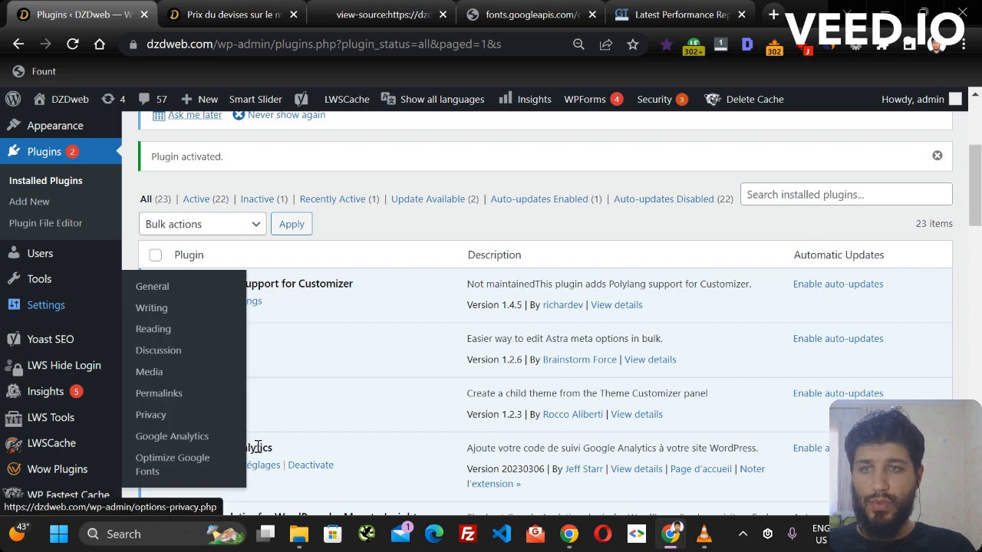
left_click(160, 464)
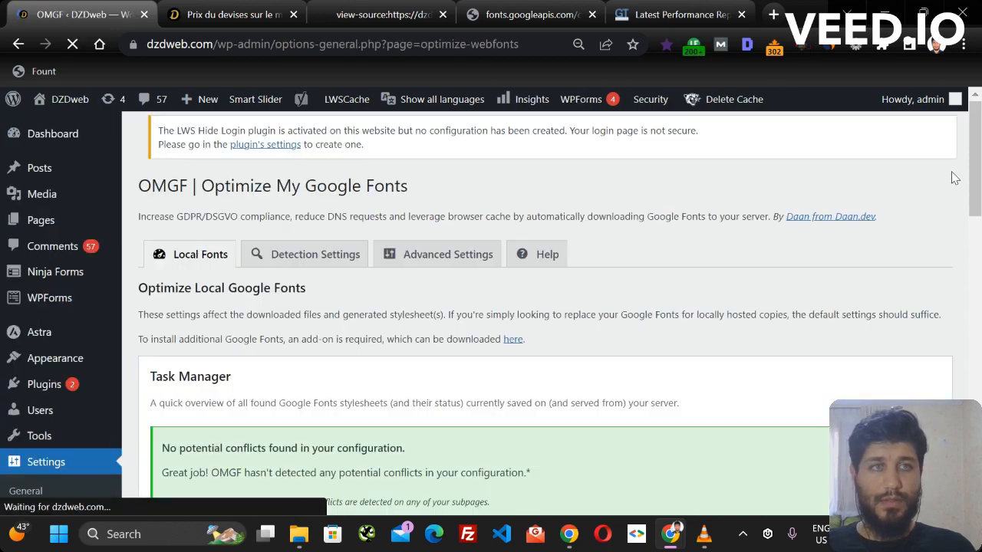
scroll(725, 276, "down", 8)
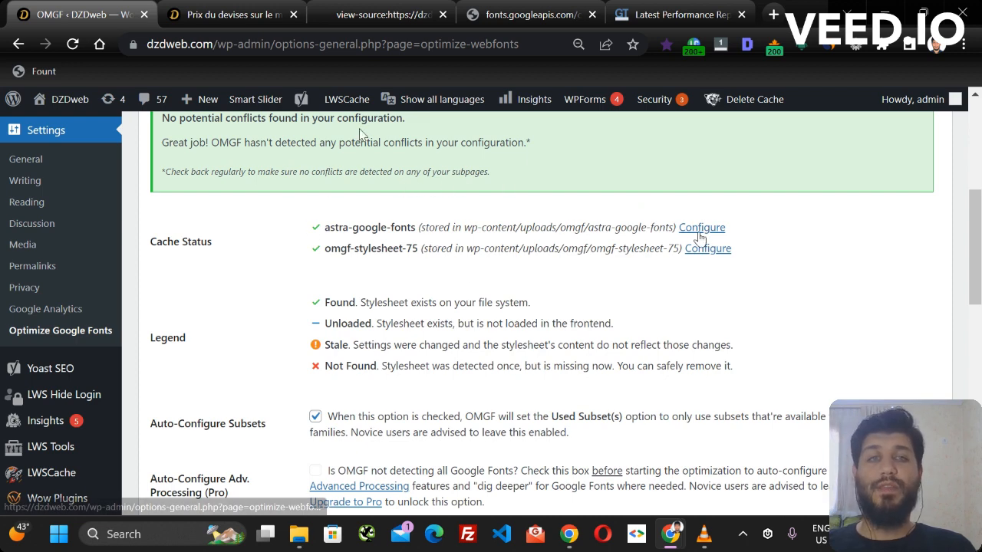
Step: Shrink the developer tools pane on the dzdweb.com home page and inspect the font of the page's text elements
left_click(230, 14)
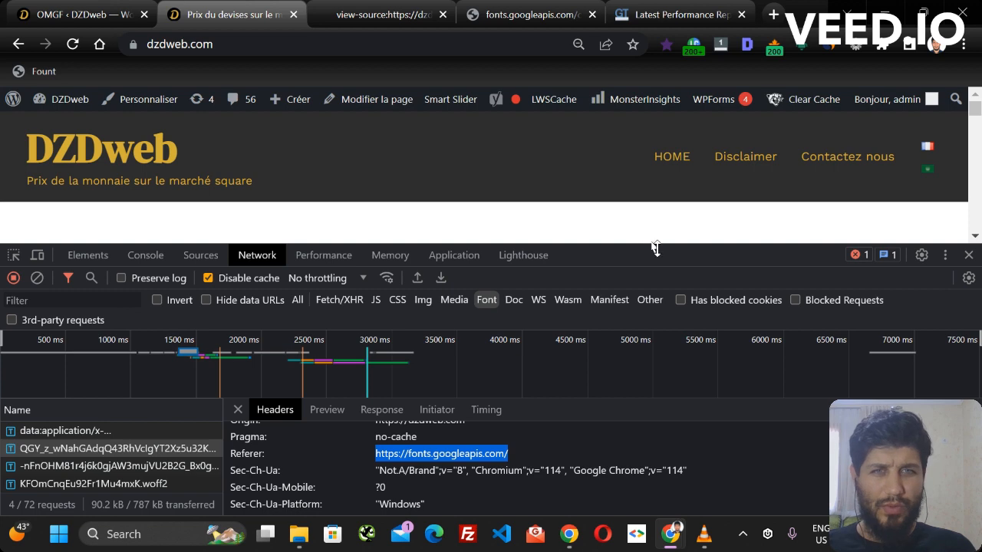
left_click_drag(656, 248, 656, 382)
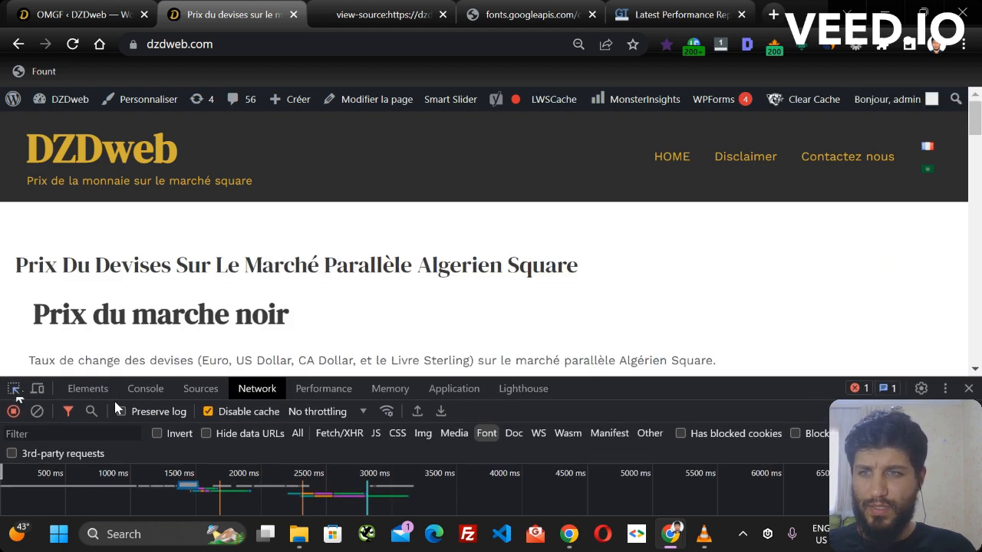
mouse_move(254, 305)
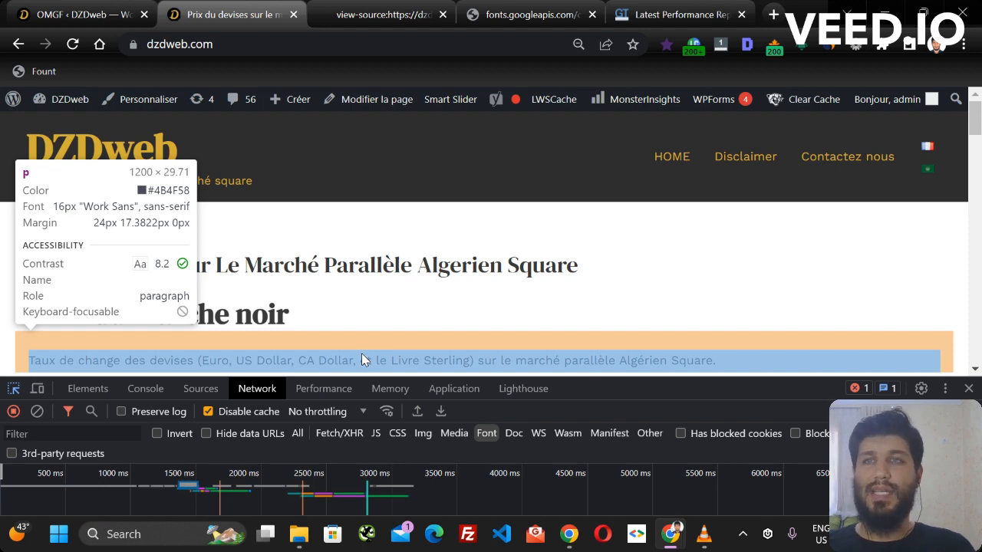
Step: Empty OMGF's cache directory in the Optimize Google Fonts settings
left_click(73, 14)
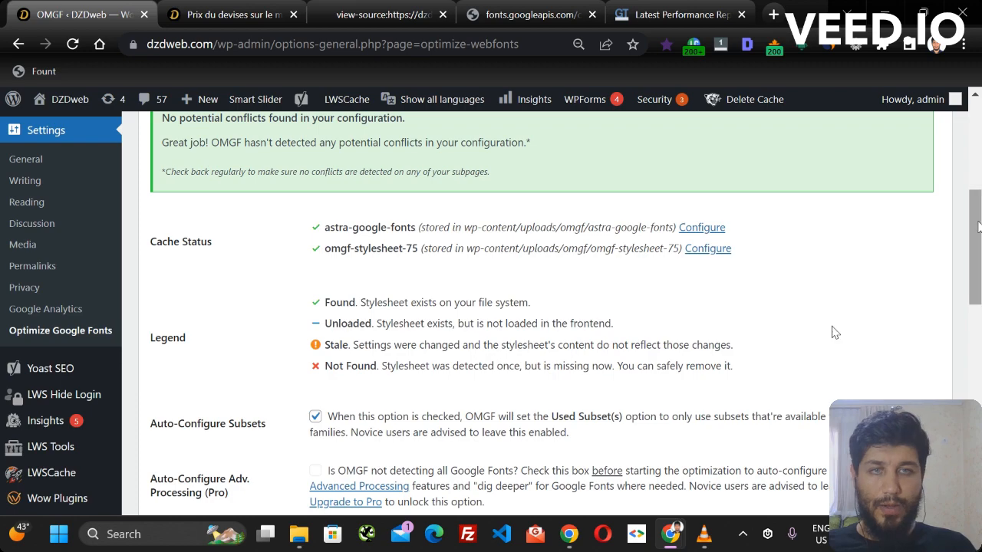
mouse_move(969, 236)
left_mouse_down()
mouse_move(971, 265)
mouse_move(973, 248)
left_mouse_up()
scroll(687, 382, "down", 2)
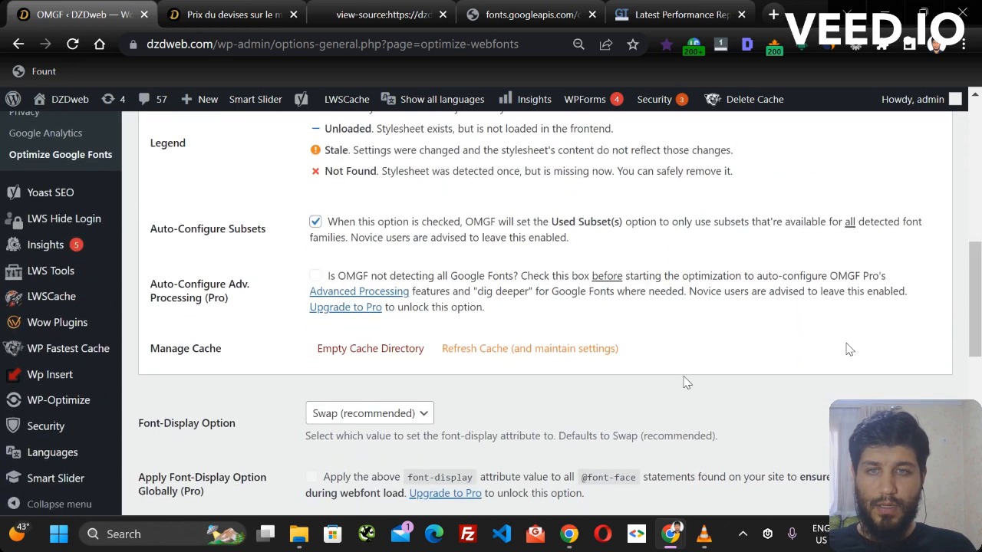
left_click(370, 349)
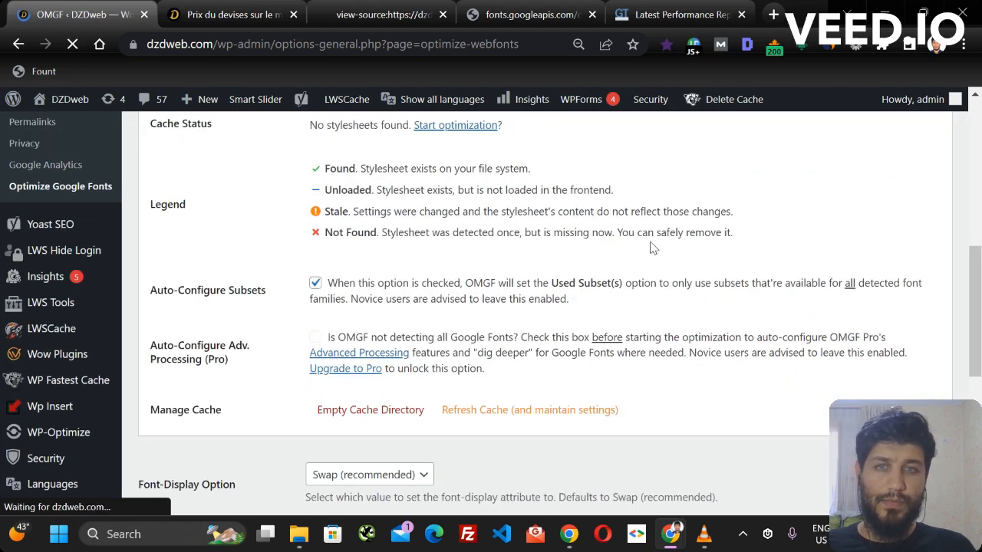
Step: Start OMGF's font optimization, and save and optimize with the default settings
left_click_drag(975, 303, 972, 282)
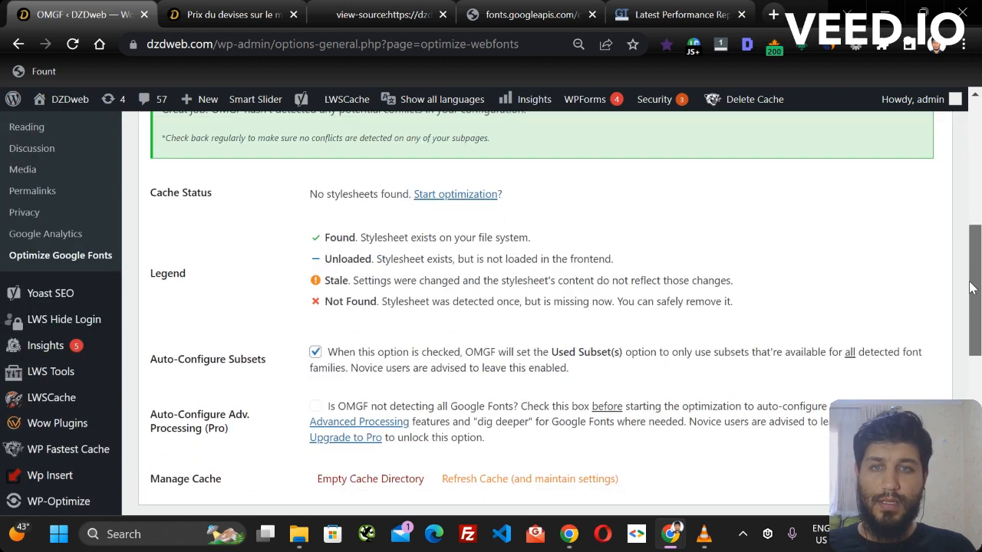
left_click(467, 195)
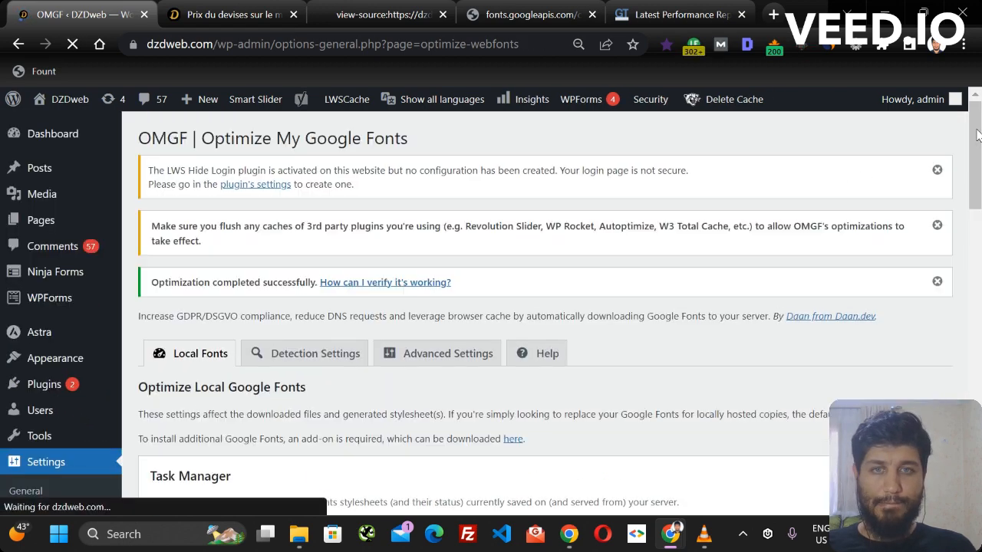
left_click_drag(978, 135, 972, 410)
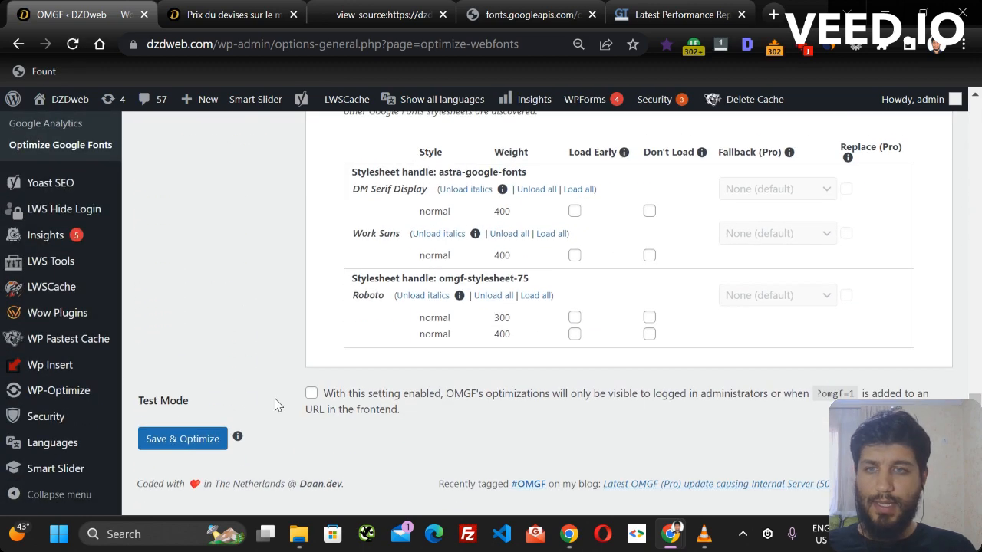
left_click(169, 447)
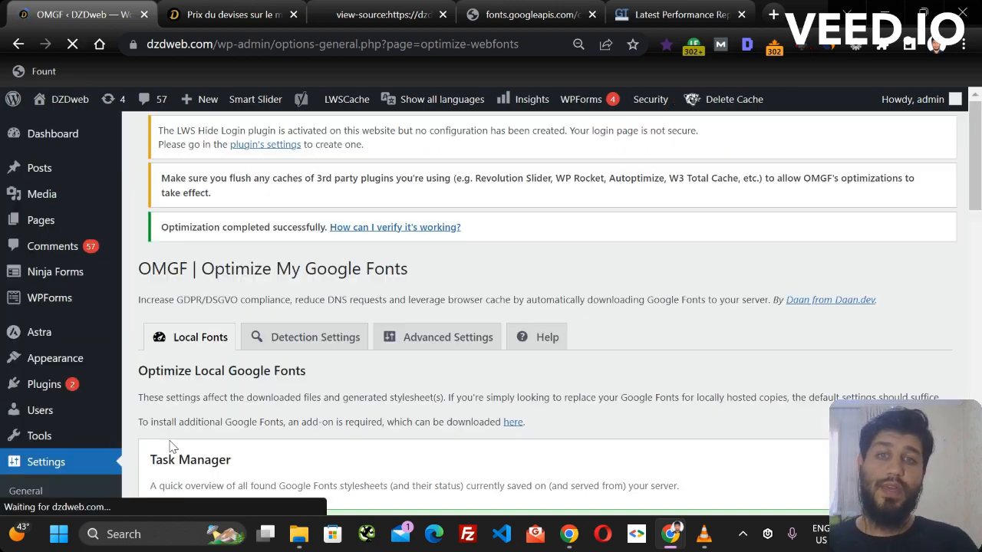
mouse_move(972, 178)
left_mouse_down()
mouse_move(974, 465)
mouse_move(973, 183)
left_mouse_up()
Step: Re-test dzdweb.com from its latest GTmetrix performance report
left_click(720, 15)
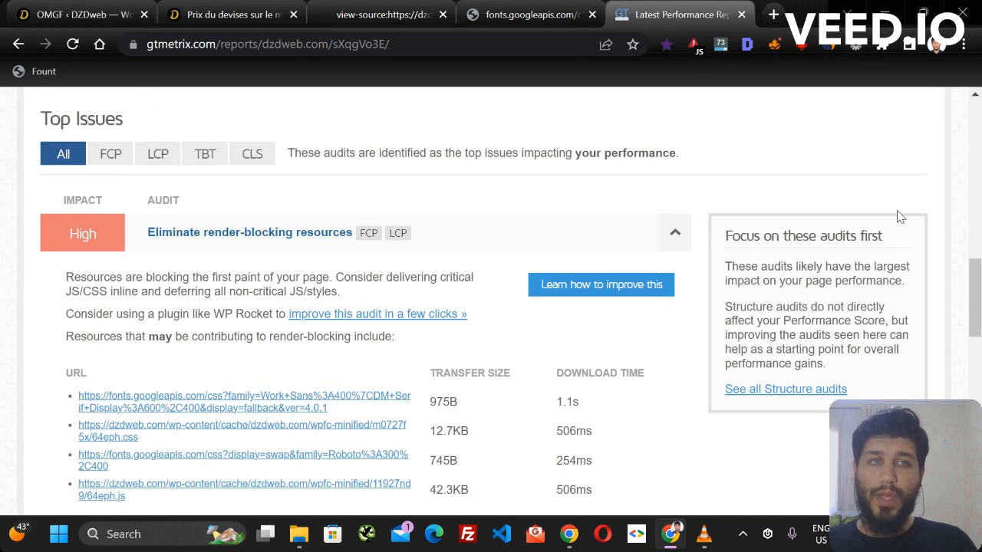
left_click_drag(973, 291, 963, 132)
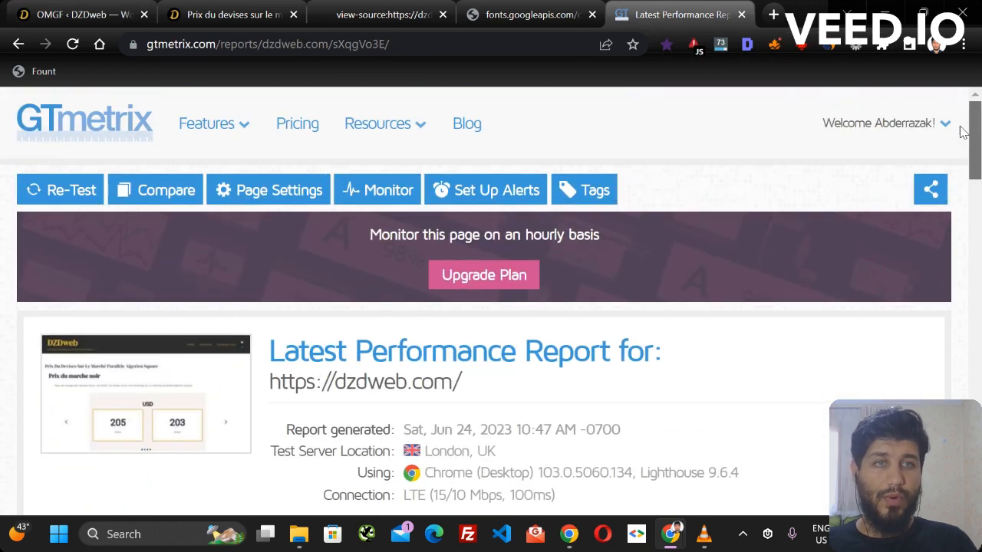
left_click(72, 192)
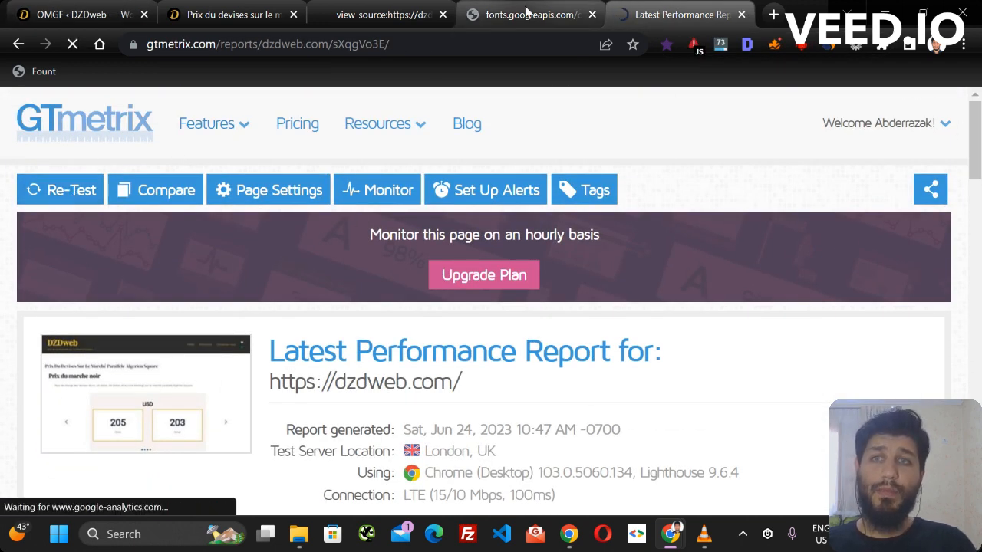
Step: Close the browser tab showing the home page's source code
left_click(526, 13)
left_click(429, 15)
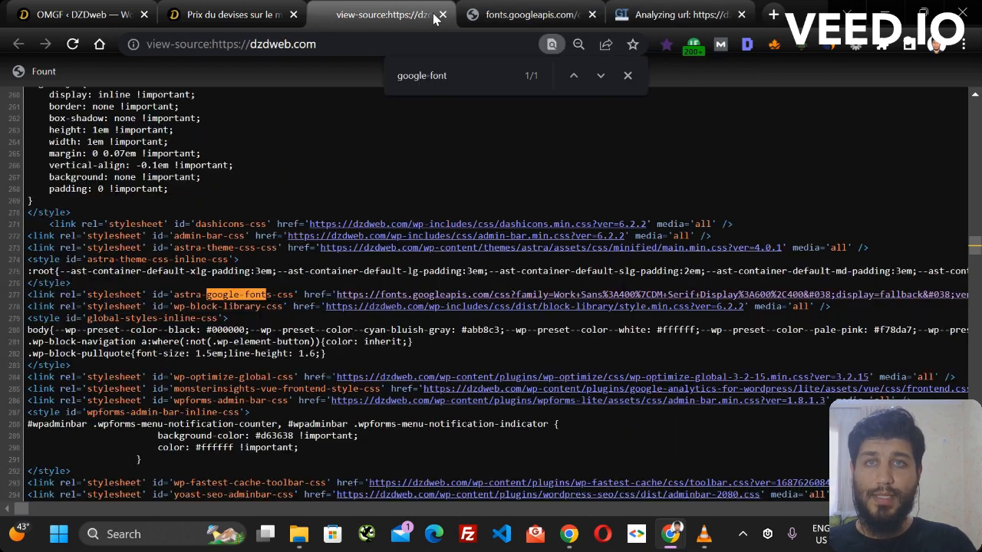
left_click(442, 15)
Step: Close the running GTmetrix analysis and open the archived GTmetrix report for dzdweb.com in a new tab
key("ctrl+1")
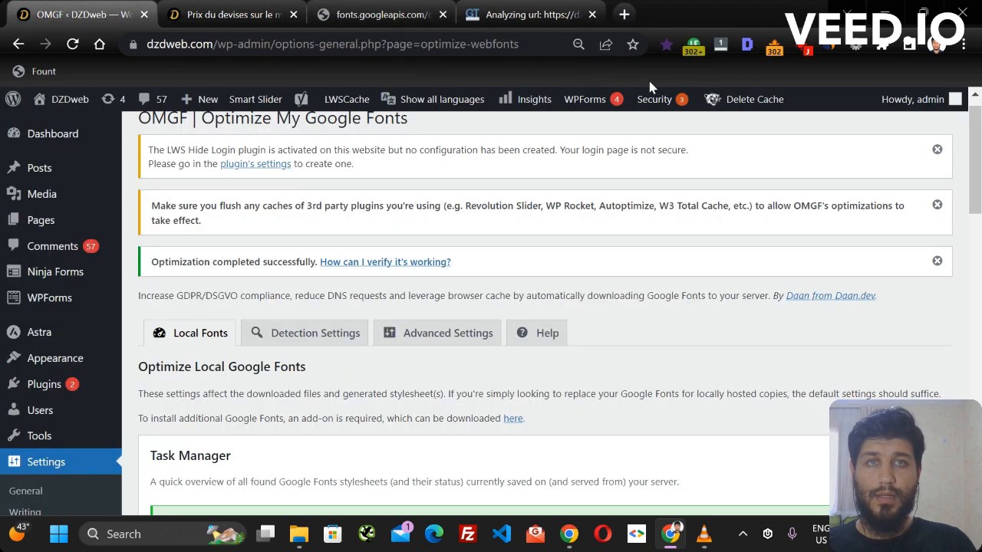
left_click(732, 119)
left_click(725, 14)
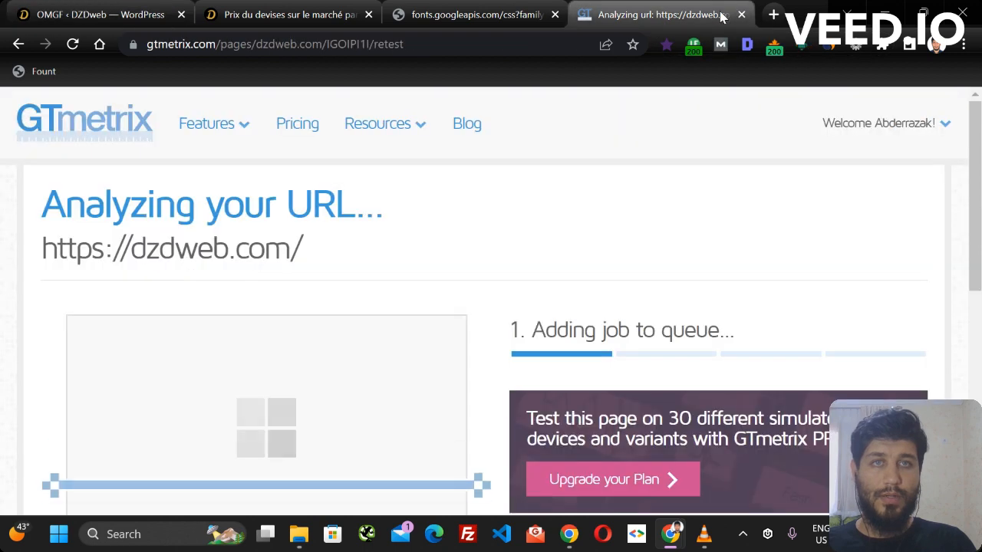
left_click(741, 14)
left_click(630, 13)
type("gt")
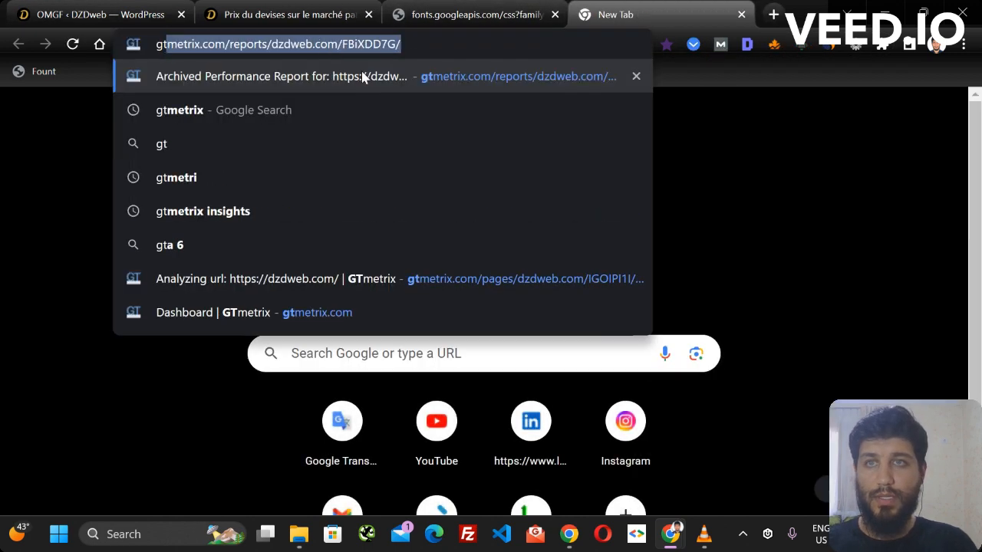
left_click(364, 76)
Step: Clear all of the WordPress site's page cache and purge LWSCache
left_click(98, 15)
mouse_move(736, 102)
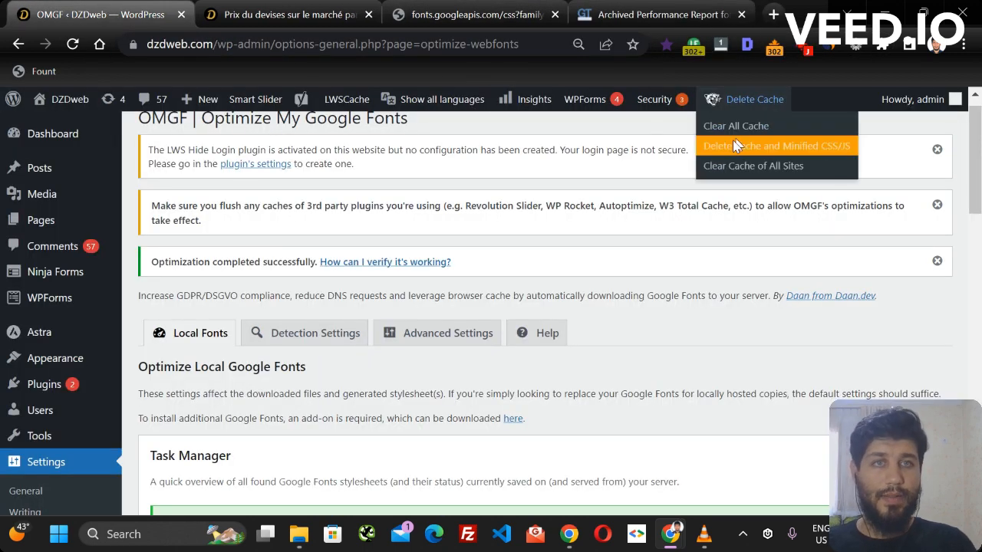
left_click(729, 127)
mouse_move(346, 103)
left_click(354, 125)
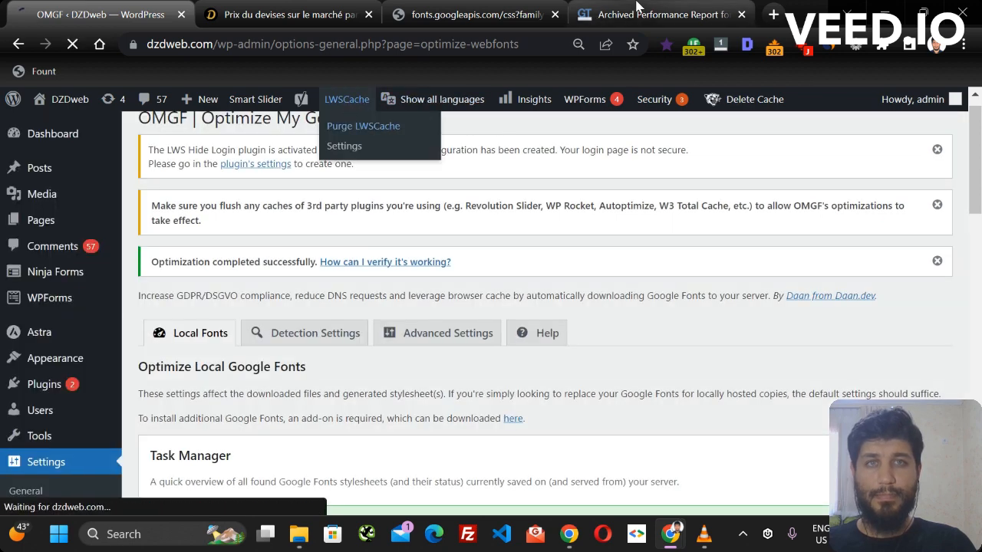
Step: Re-test dzdweb.com on GTmetrix from the archived report
left_click(640, 9)
left_click(61, 190)
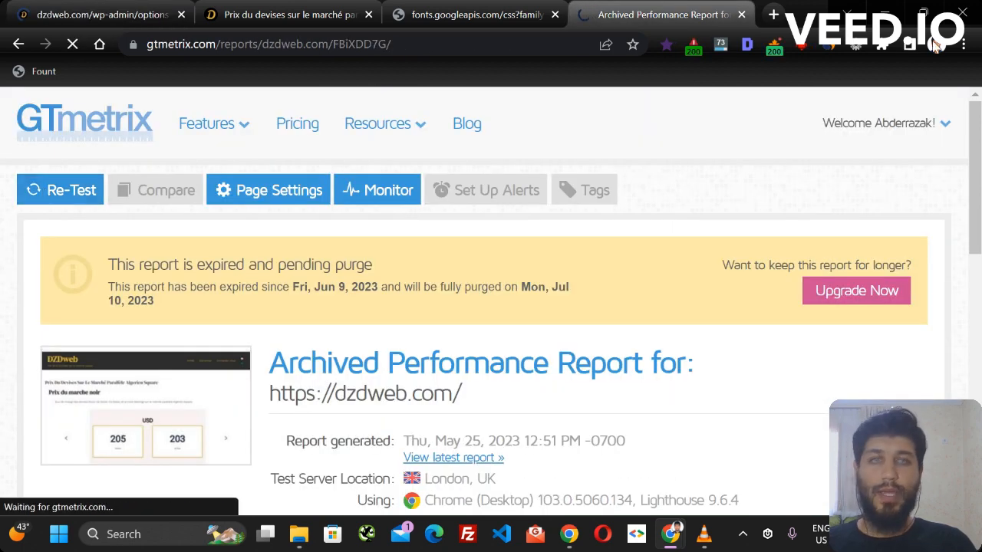
Step: Open dzdweb.com in a new Incognito window
left_click(963, 44)
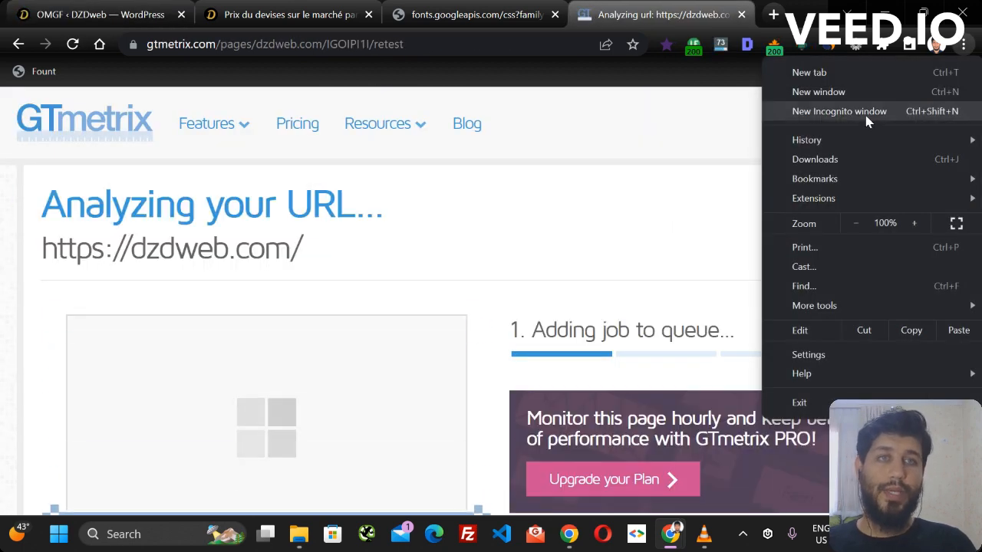
left_click(867, 115)
type("dz")
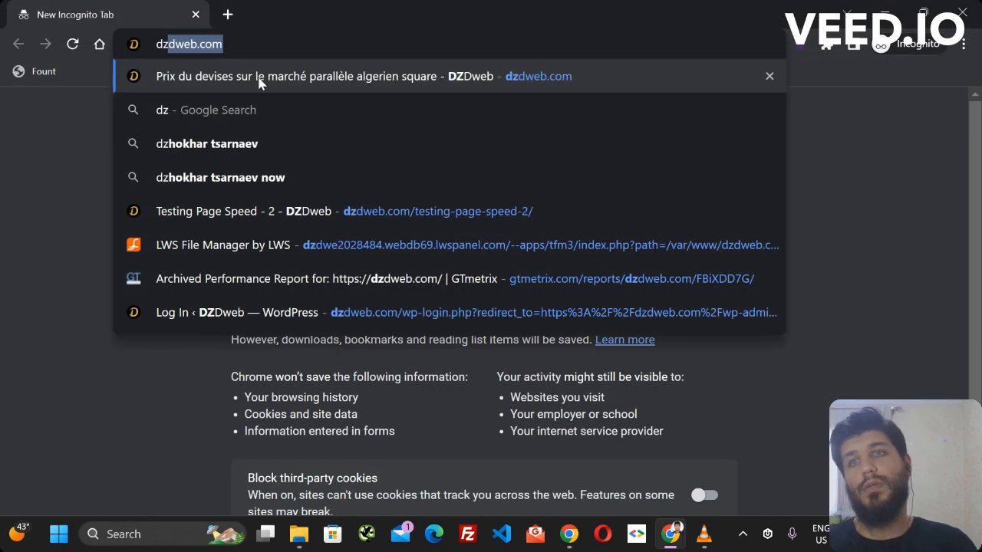
key("Return")
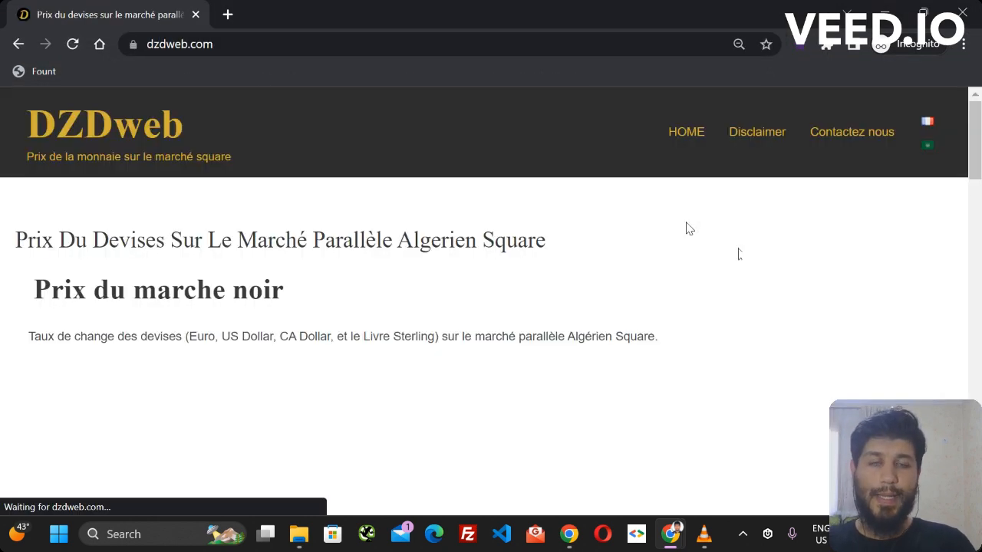
Step: View the home page's source code and search it for "google-font"
right_click(738, 250)
right_click(824, 241)
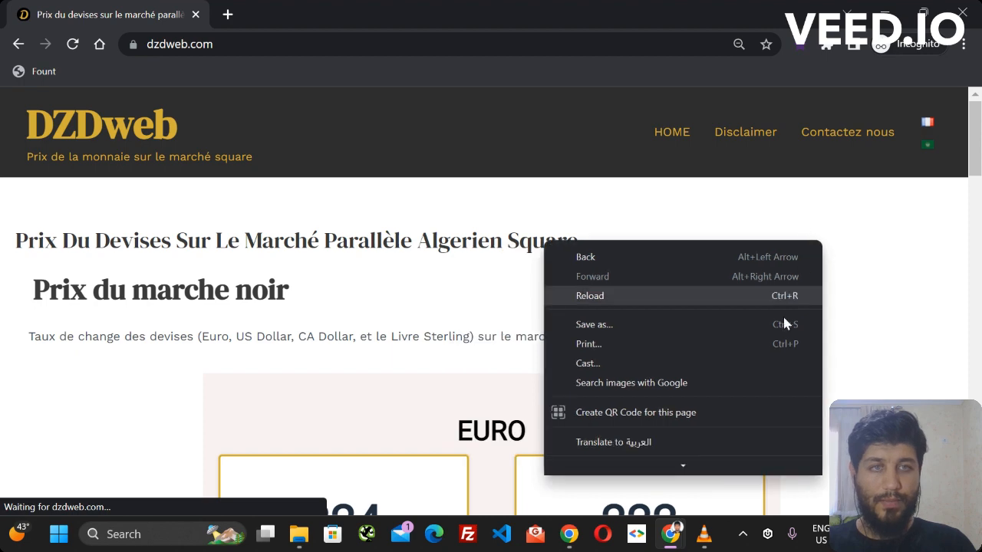
scroll(656, 460, "down", 3)
left_click(643, 443)
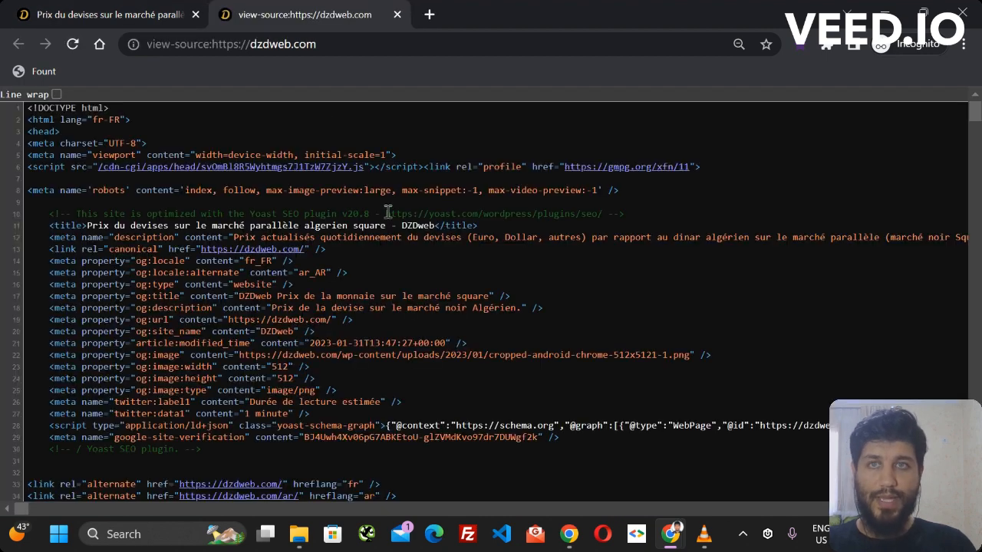
key("ctrl+f")
type("google")
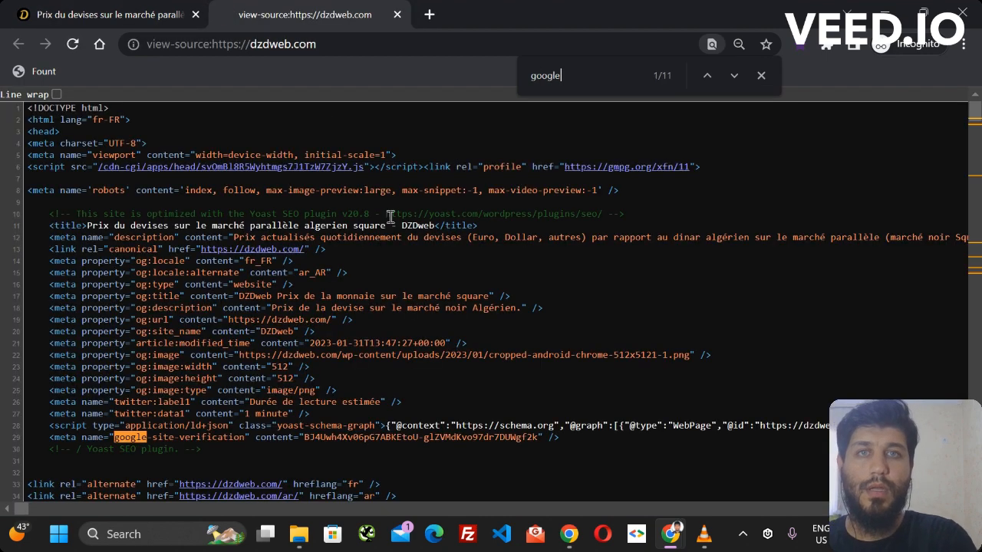
type("-font")
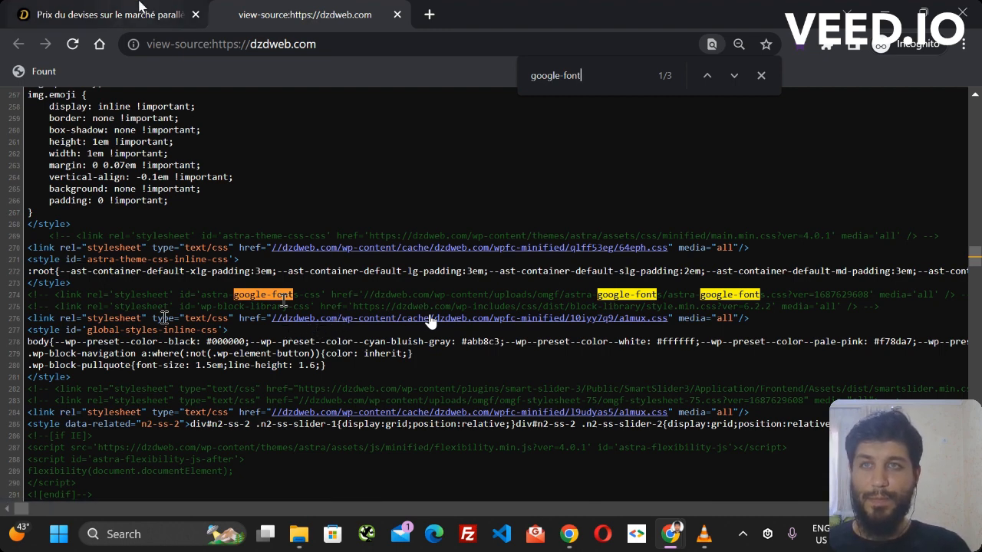
Step: Open the developer tools on the dzdweb.com page, enlarge them, and reload the page to record its font requests
left_click(115, 14)
right_click(729, 205)
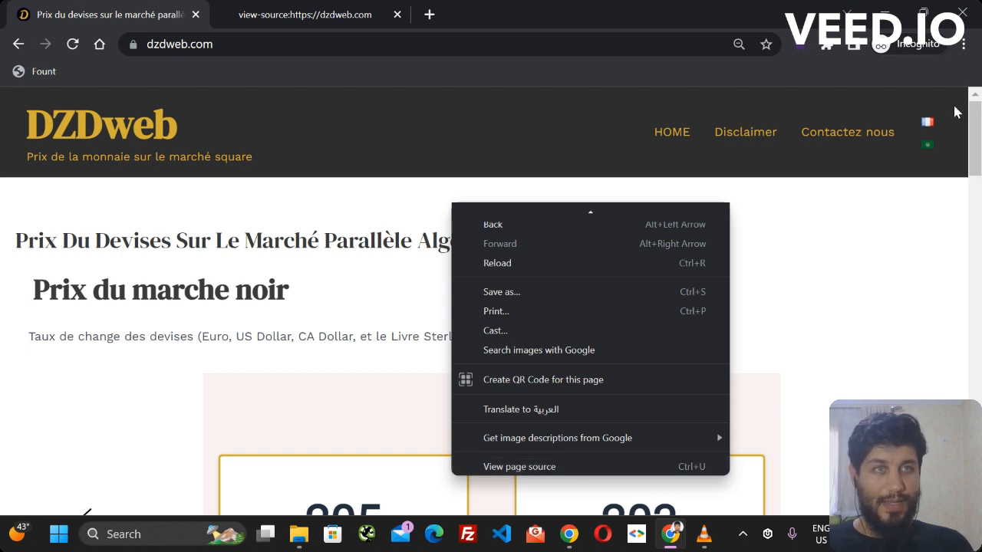
left_click(963, 44)
mouse_move(892, 179)
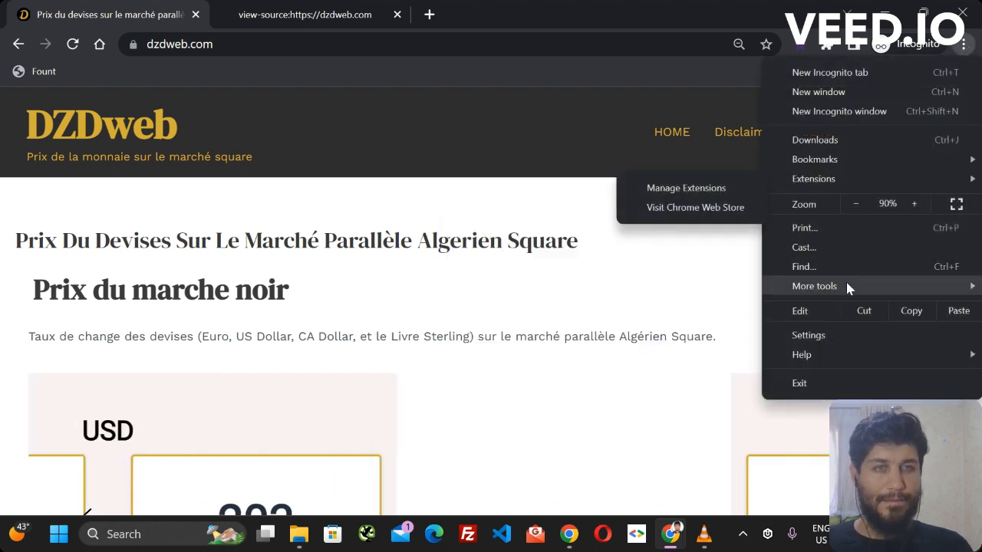
mouse_move(814, 285)
left_click(614, 435)
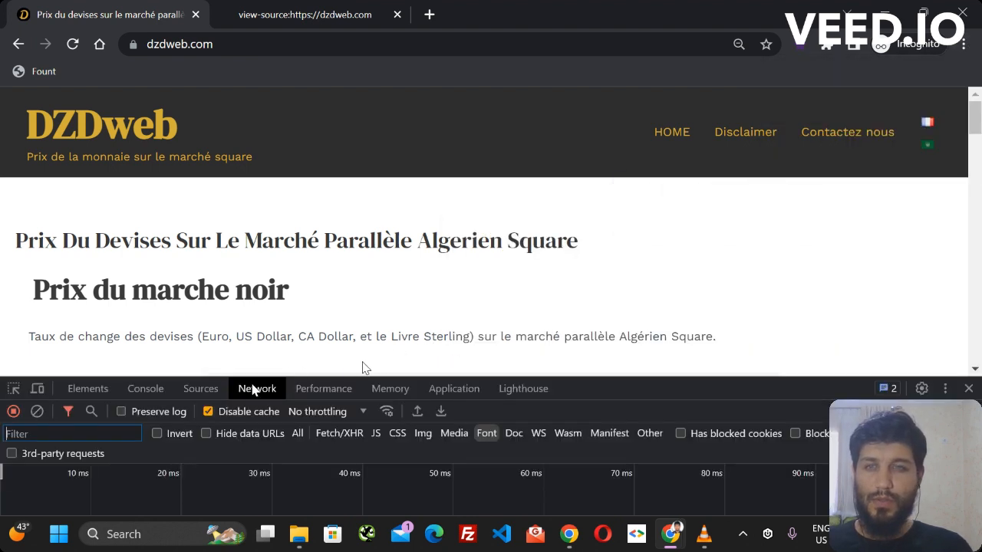
left_click_drag(633, 379, 635, 253)
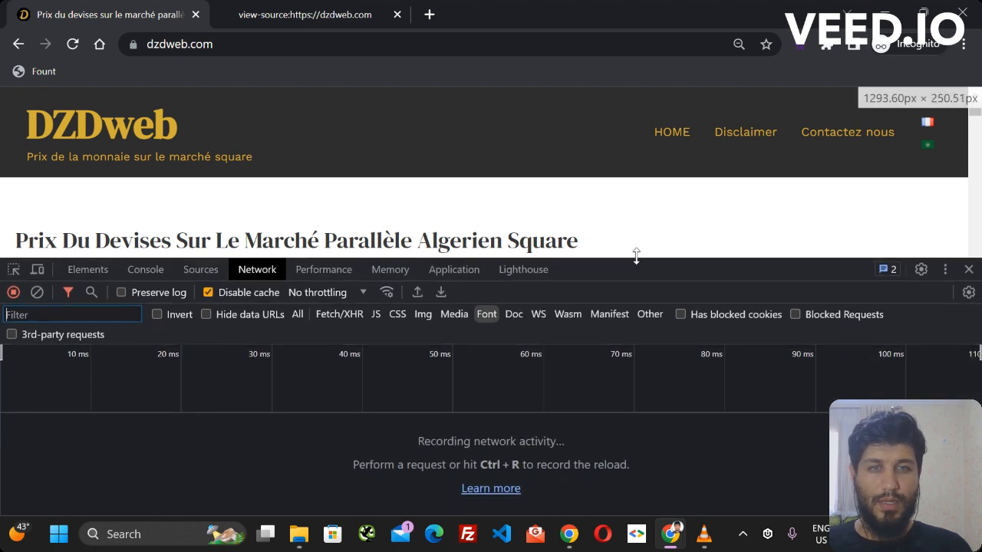
left_click(72, 44)
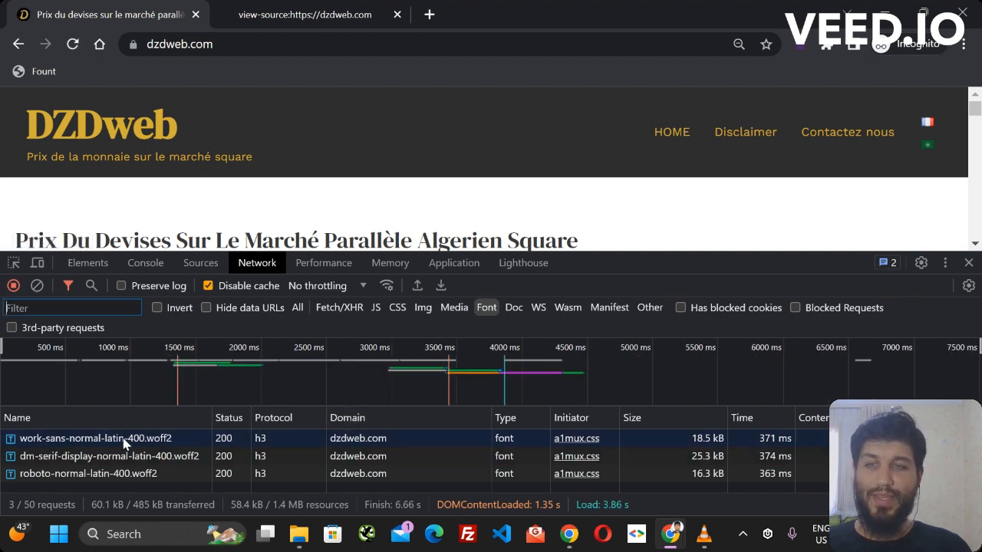
Step: Inspect the request headers of work-sans-normal-latin-400.woff2 and highlight the Referer URL
left_click(129, 438)
left_click(312, 443)
scroll(312, 442, "down", 8)
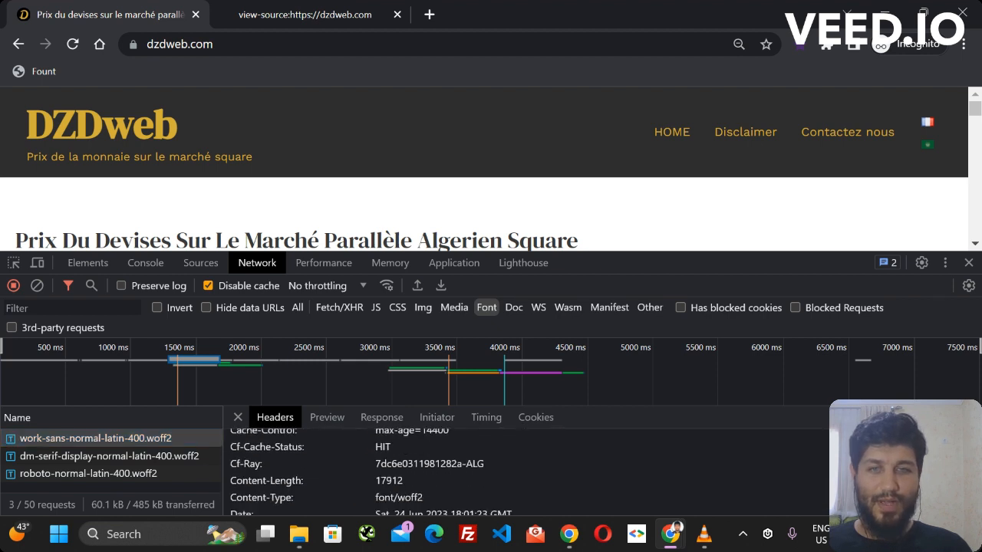
scroll(525, 471, "down", 5)
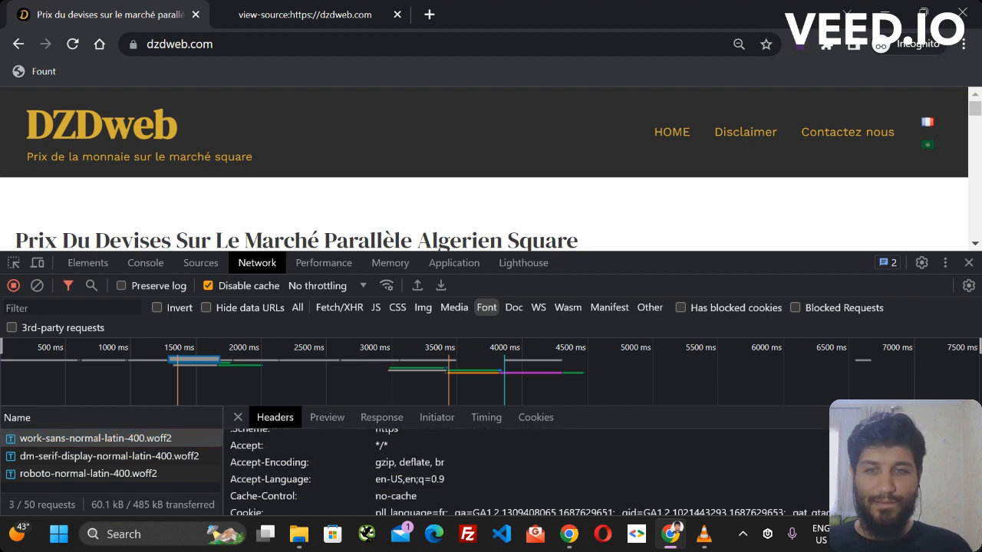
scroll(430, 460, "down", 2)
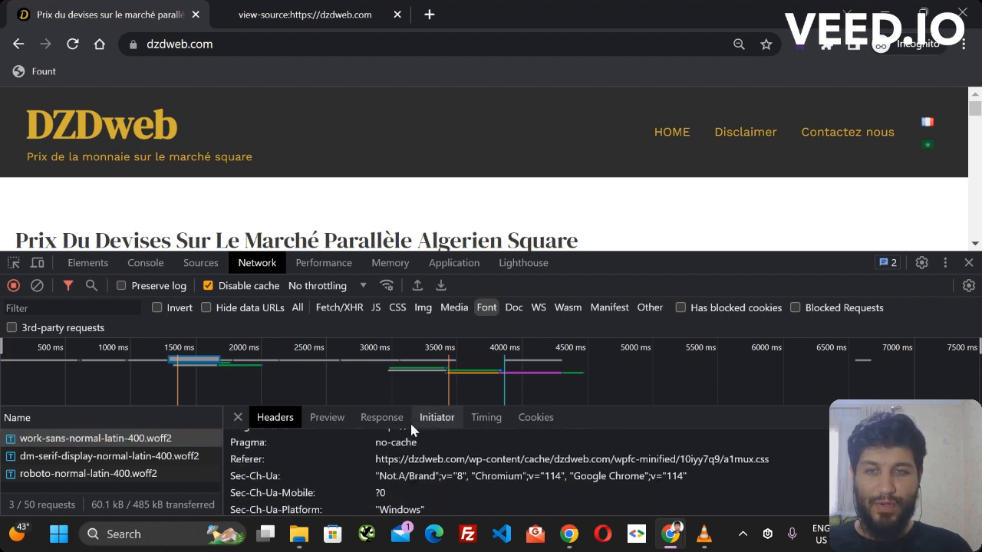
left_click_drag(375, 458, 772, 464)
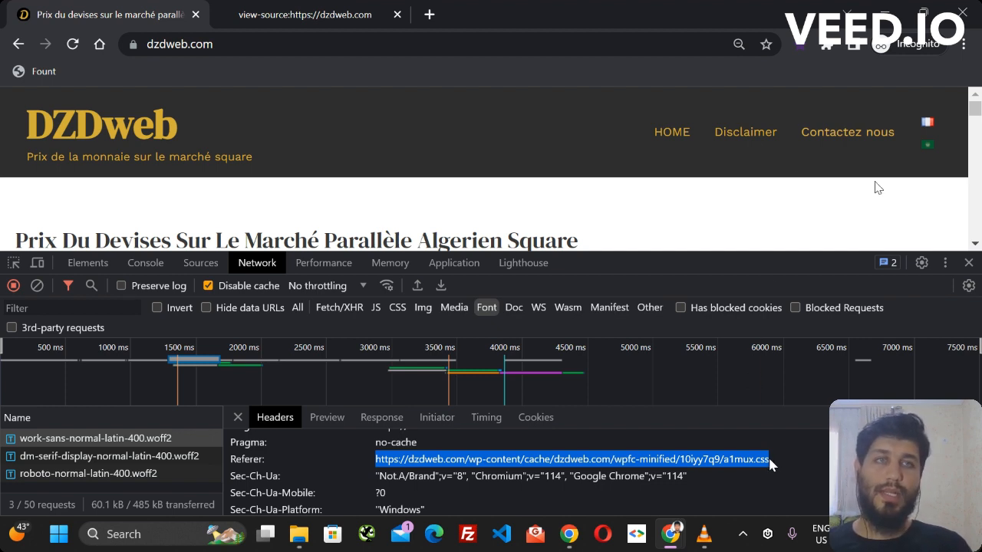
Step: Minimize the Incognito window and review the latest GTmetrix report's scores, speed visualization and expanded "Eliminate render-blocking resources" audit
left_click(888, 17)
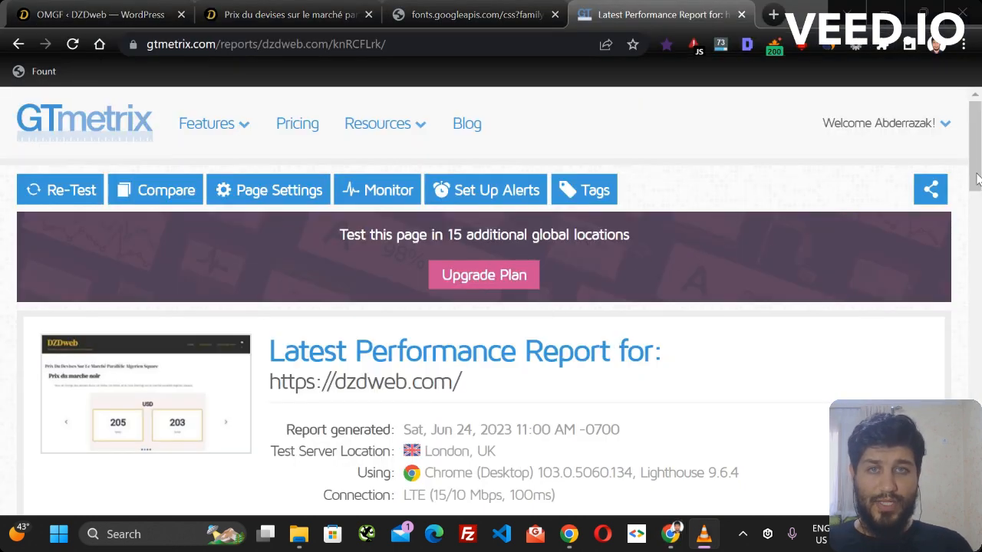
left_click_drag(969, 152, 971, 222)
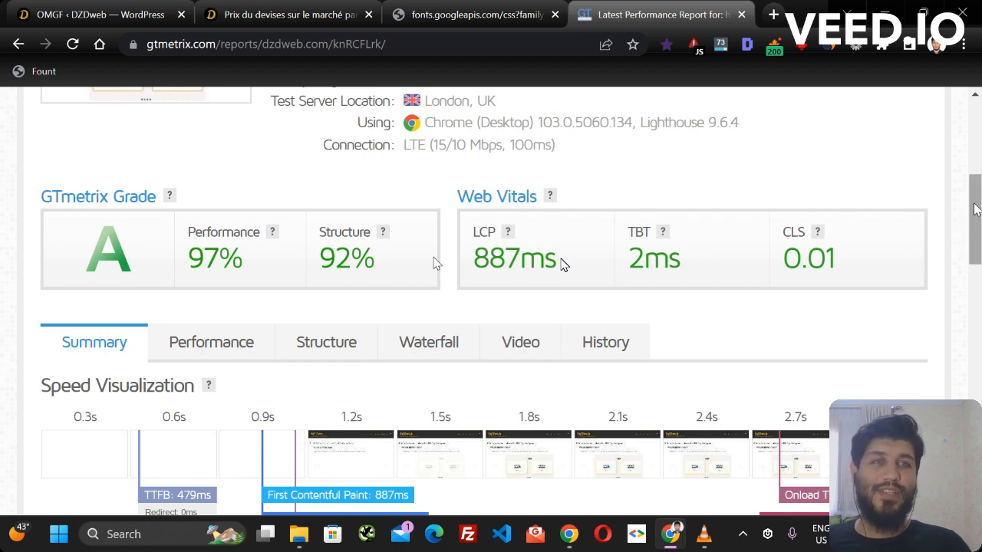
left_click_drag(975, 208, 963, 278)
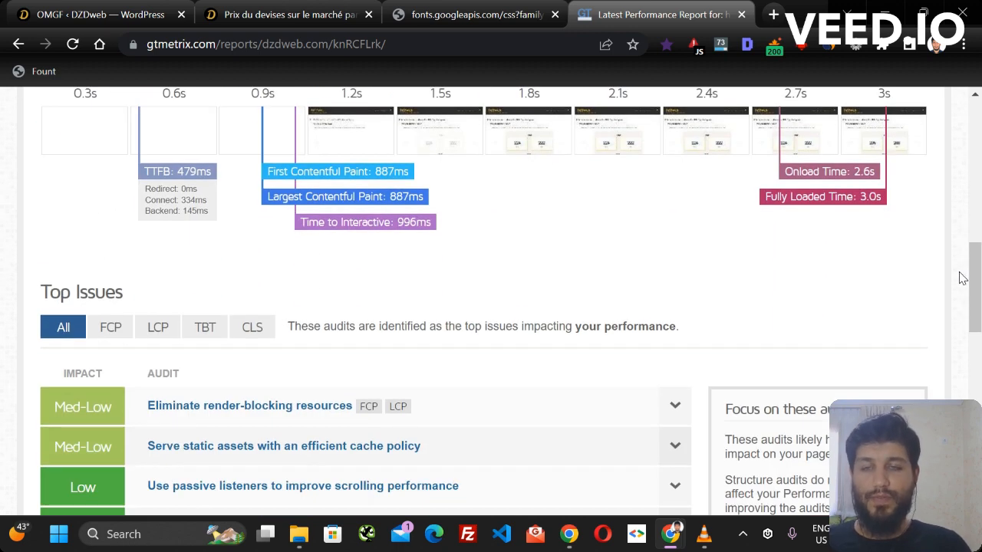
scroll(829, 286, "down", 3)
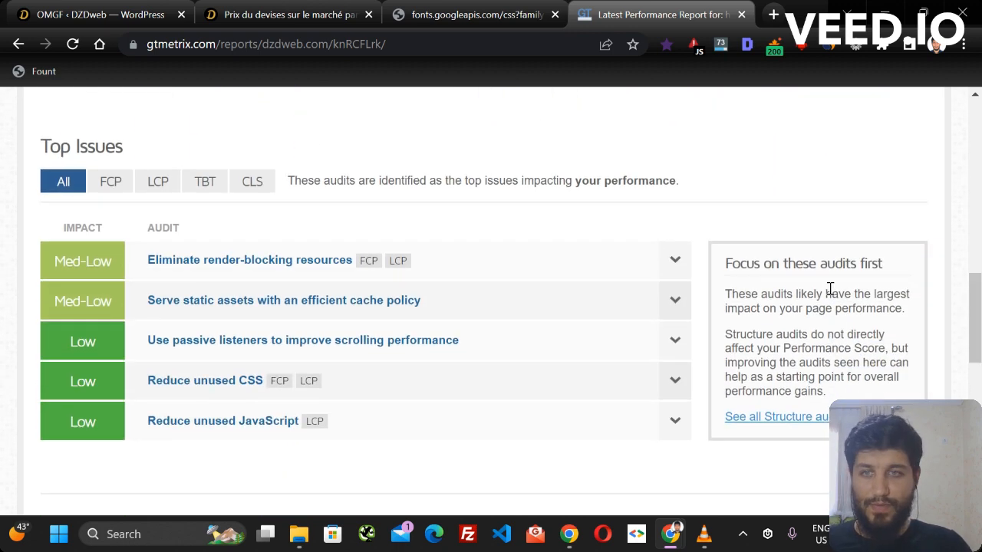
left_click(675, 261)
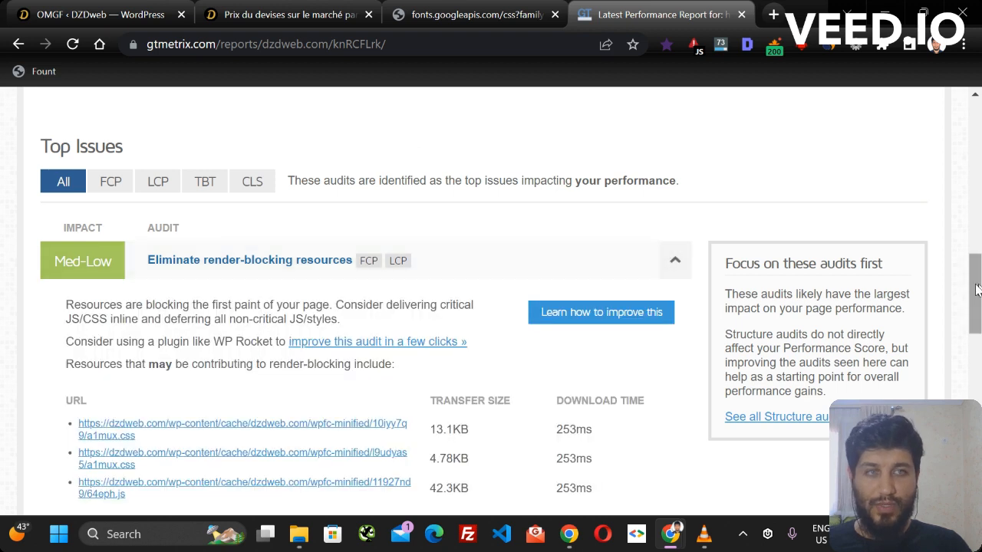
scroll(634, 322, "down", 2)
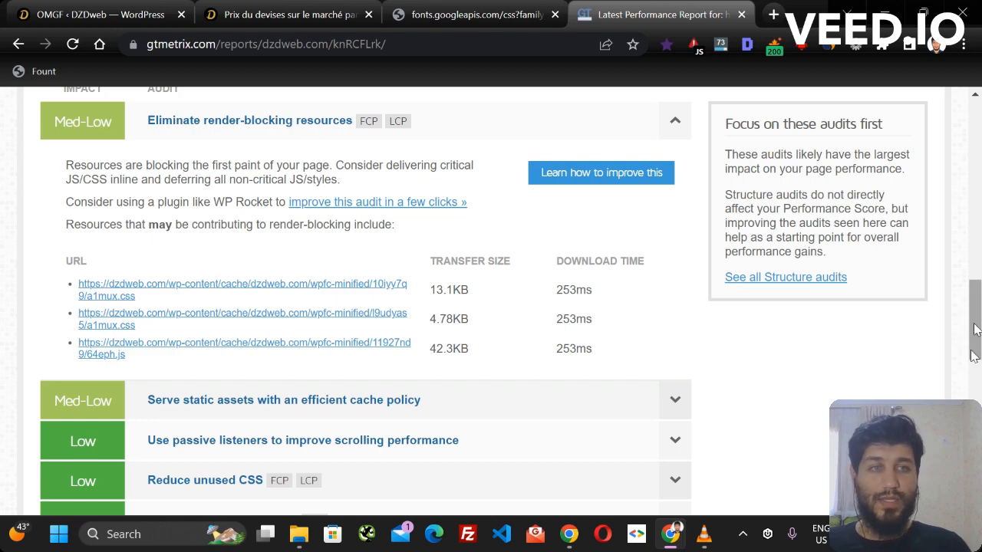
left_click_drag(972, 330, 750, 166)
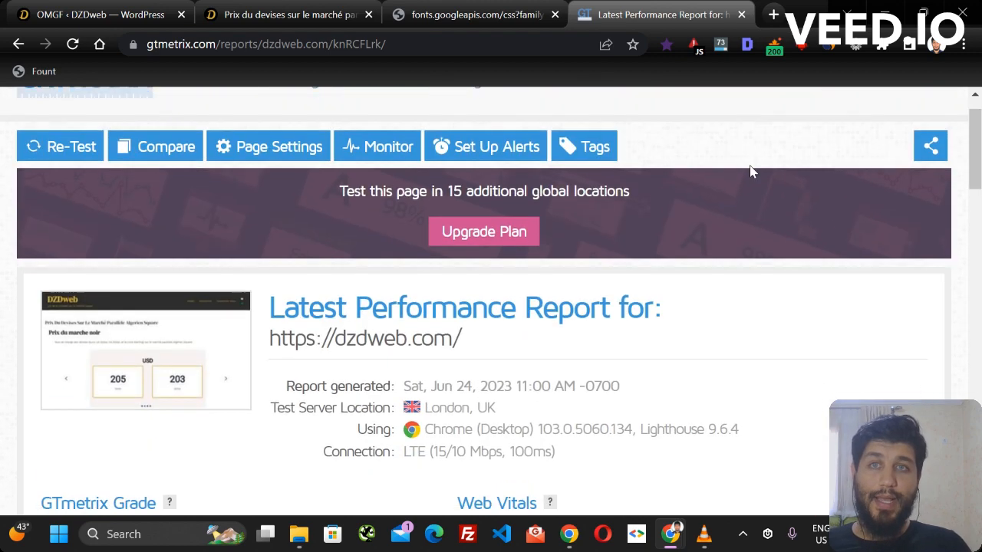
Step: Close the developer tools on the logged-in dzdweb.com home page tab
left_click(268, 17)
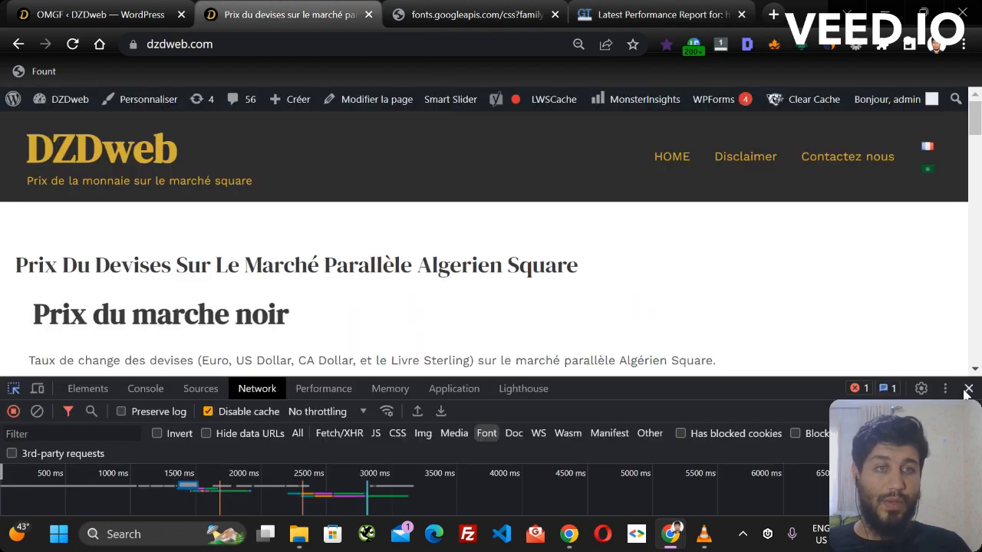
left_click(969, 388)
left_click_drag(974, 132, 922, 135)
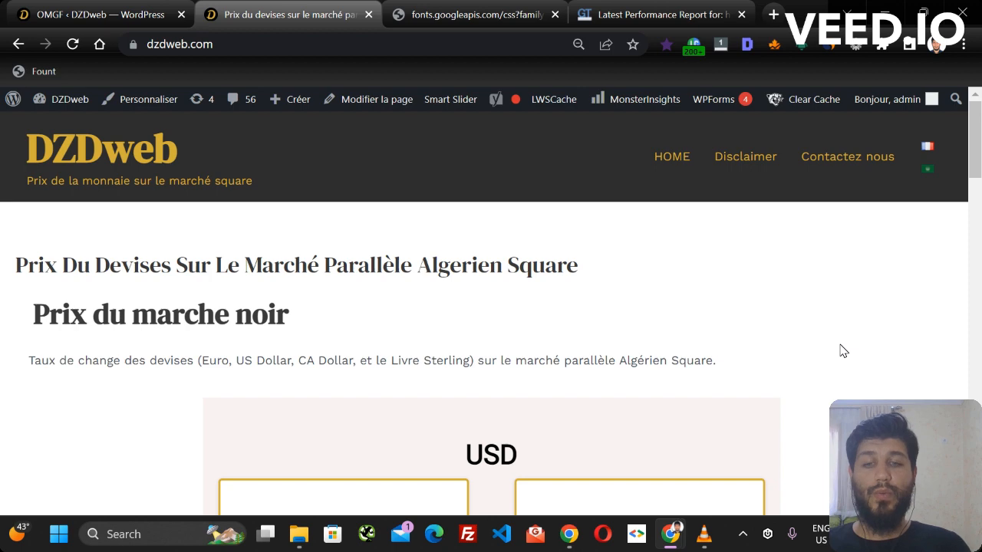
Step: Return to the latest GTmetrix report, highlight the LCP value, and examine the Web Vitals and page load timings
left_click(633, 10)
scroll(859, 231, "down", 3)
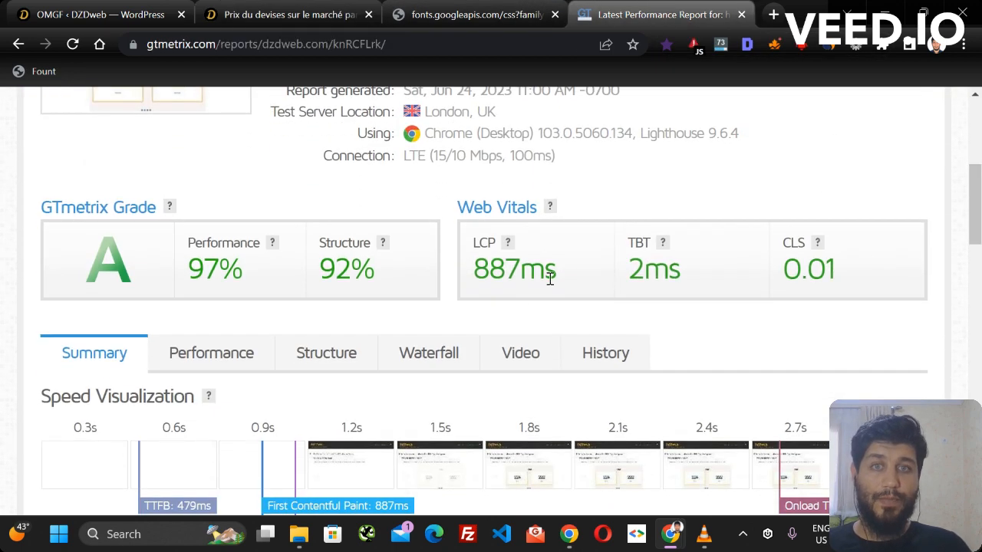
left_click_drag(579, 278, 487, 273)
scroll(890, 184, "up", 3)
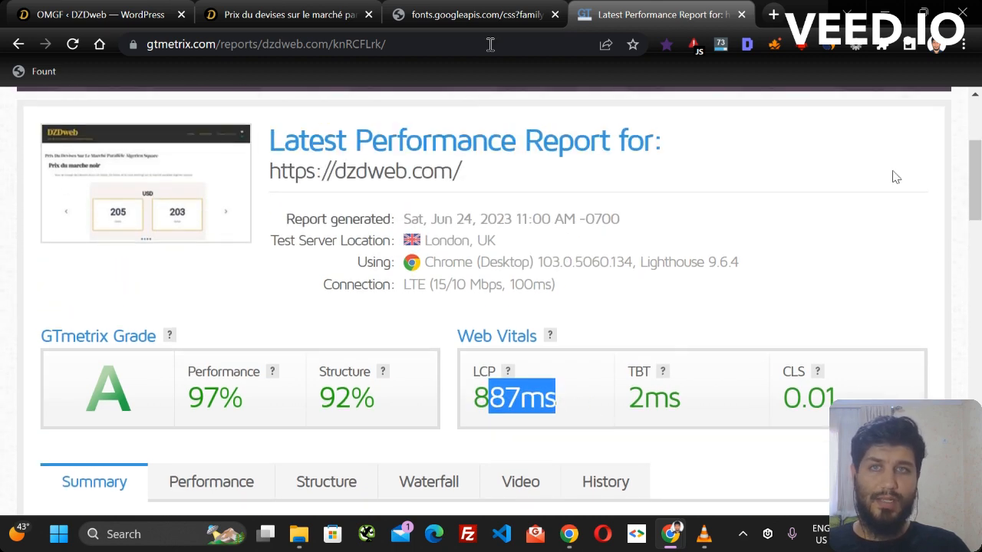
left_click(351, 12)
left_click(583, 14)
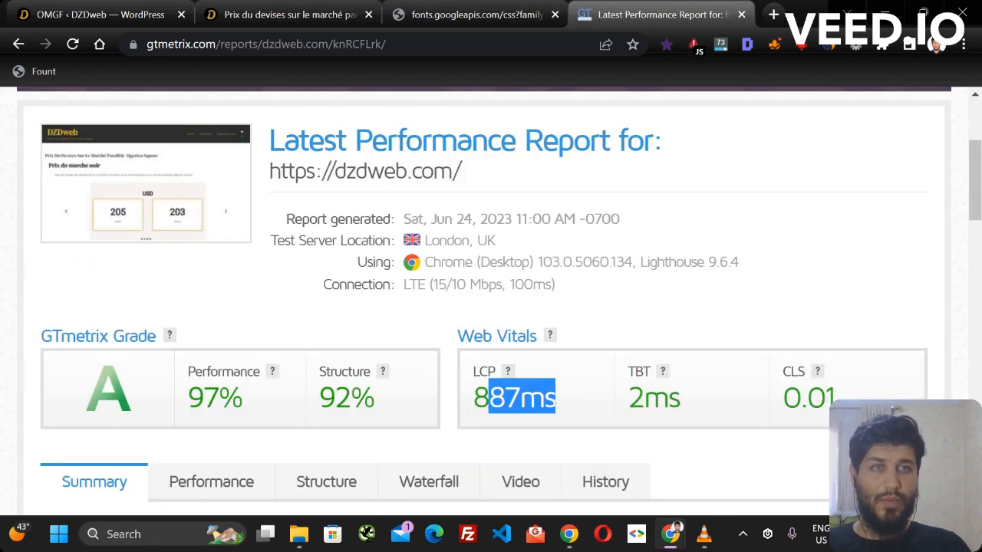
left_click_drag(968, 180, 965, 241)
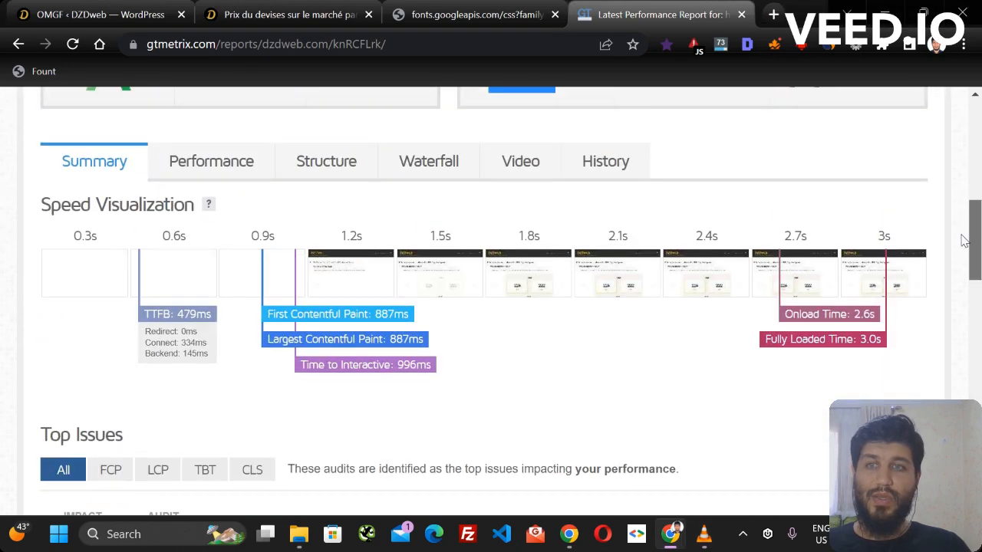
Step: Switch to the OMGF settings tab and minimize all windows to show the desktop
left_click(134, 7)
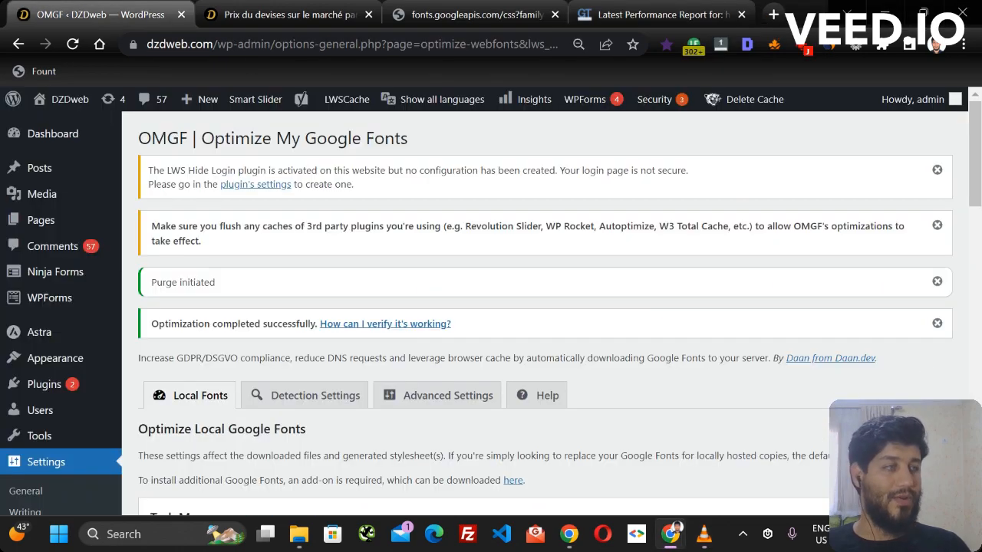
key("super+d")
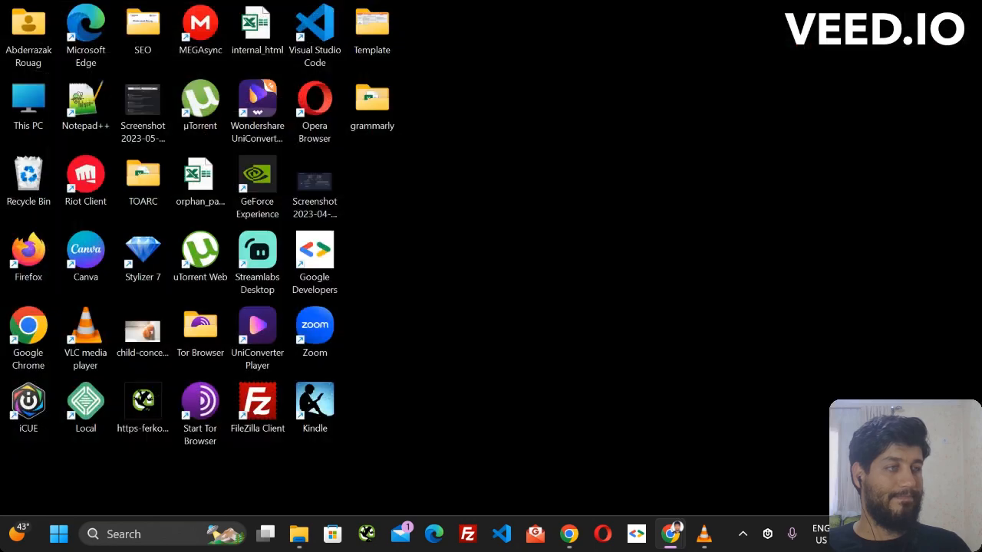